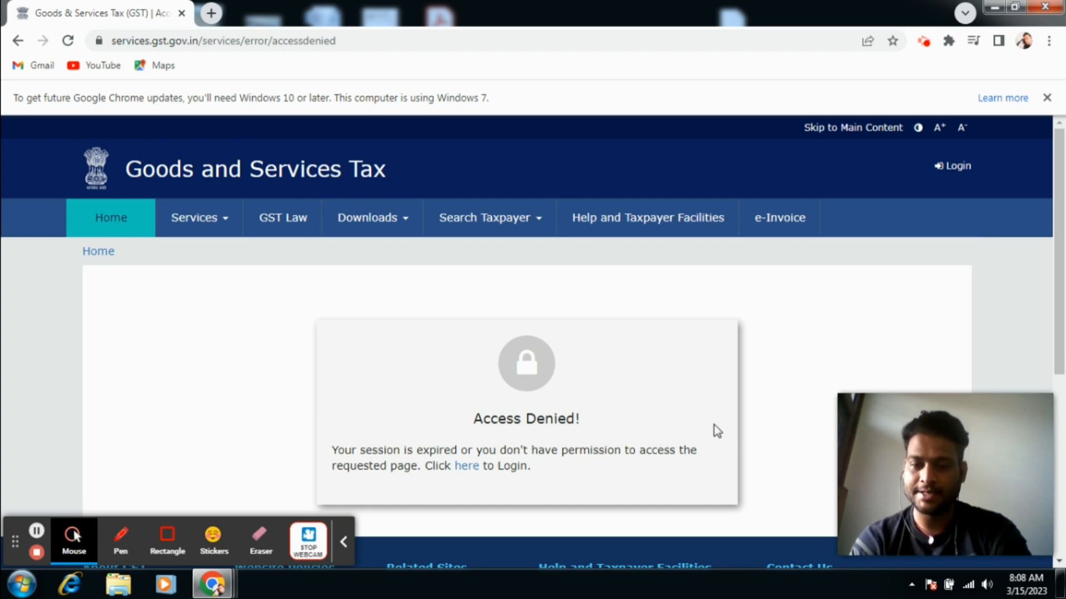
Go to the login page from the access-denied notice and enter the account username and password
left_click(468, 467)
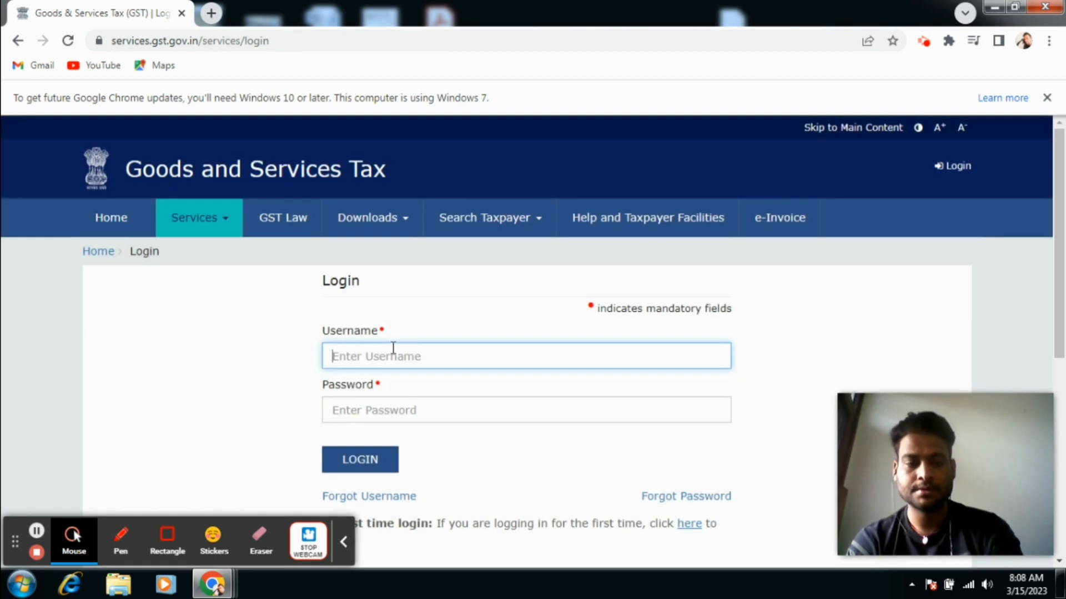
type("Thedelight_100")
key("Tab")
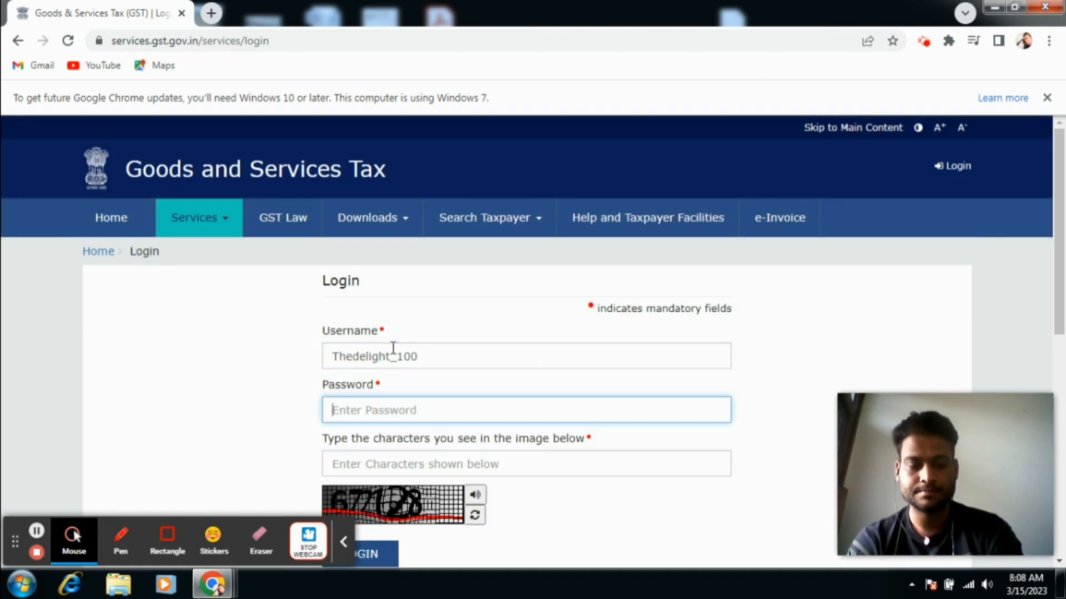
type("••••••")
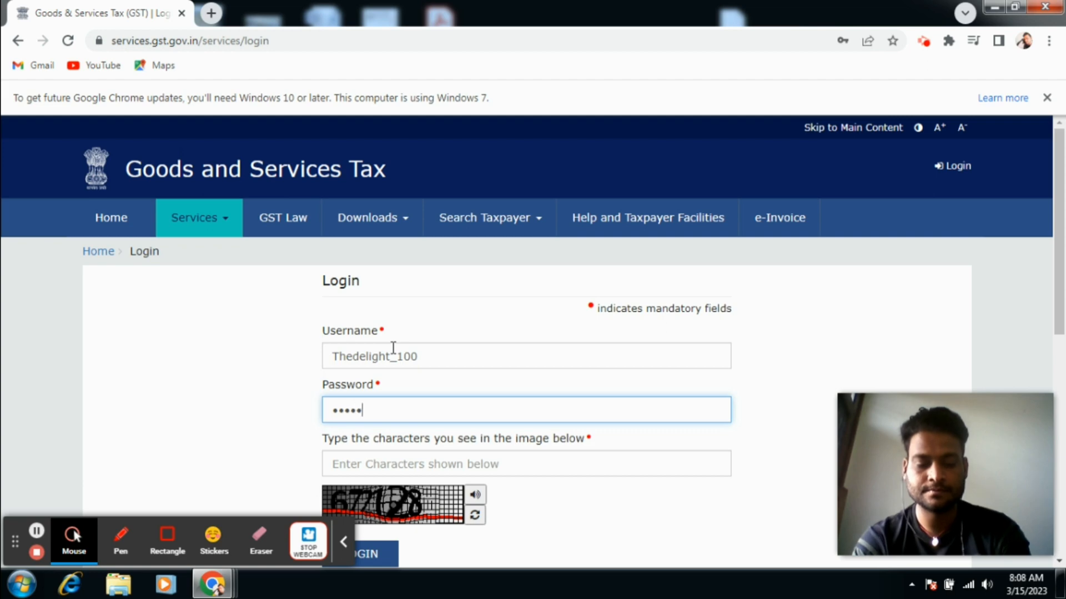
type("•••")
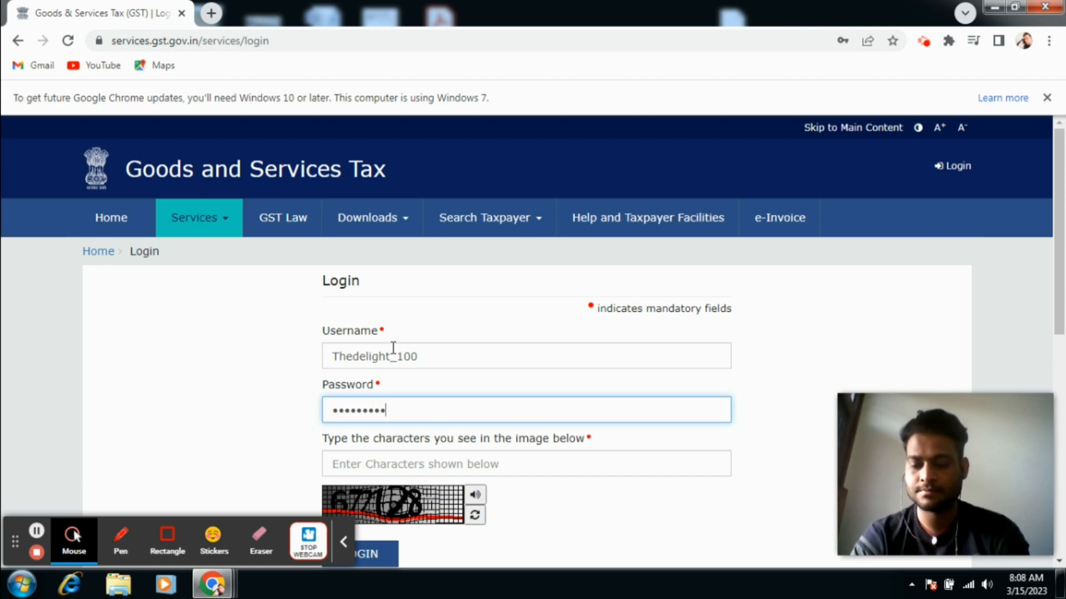
type("•••")
key("Tab")
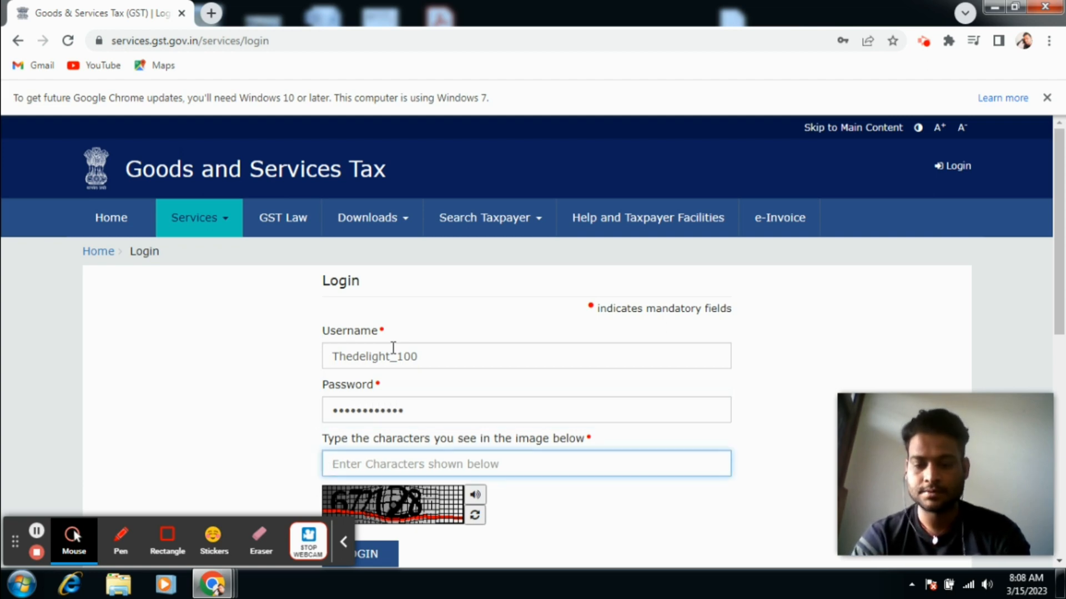
Enter the captcha characters shown in the image and log in to the GST portal
type("6721")
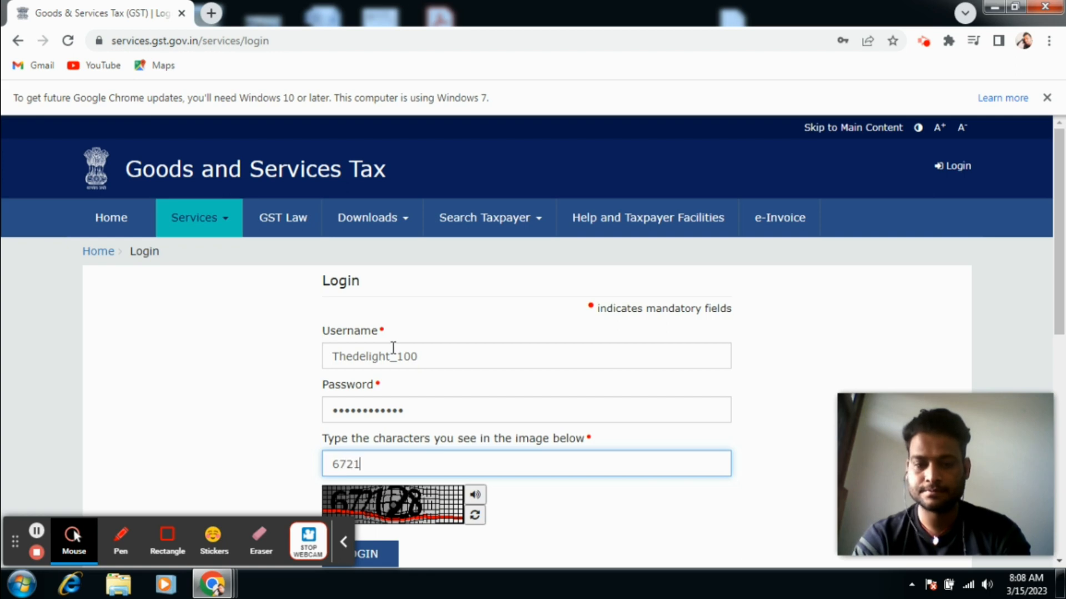
type("28")
key("Tab")
key("Tab")
key("Tab")
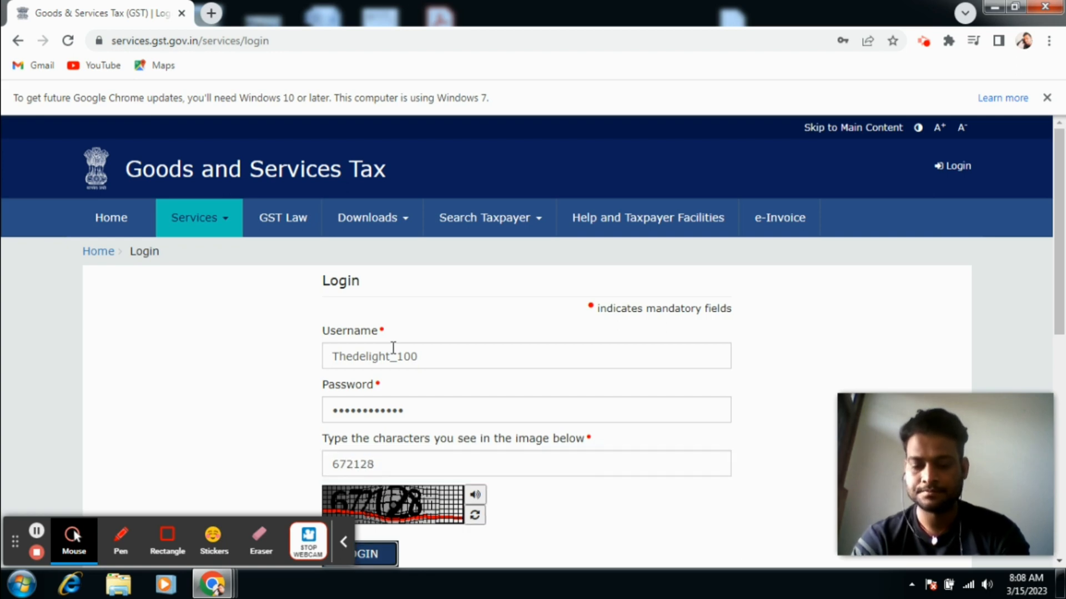
key("Return")
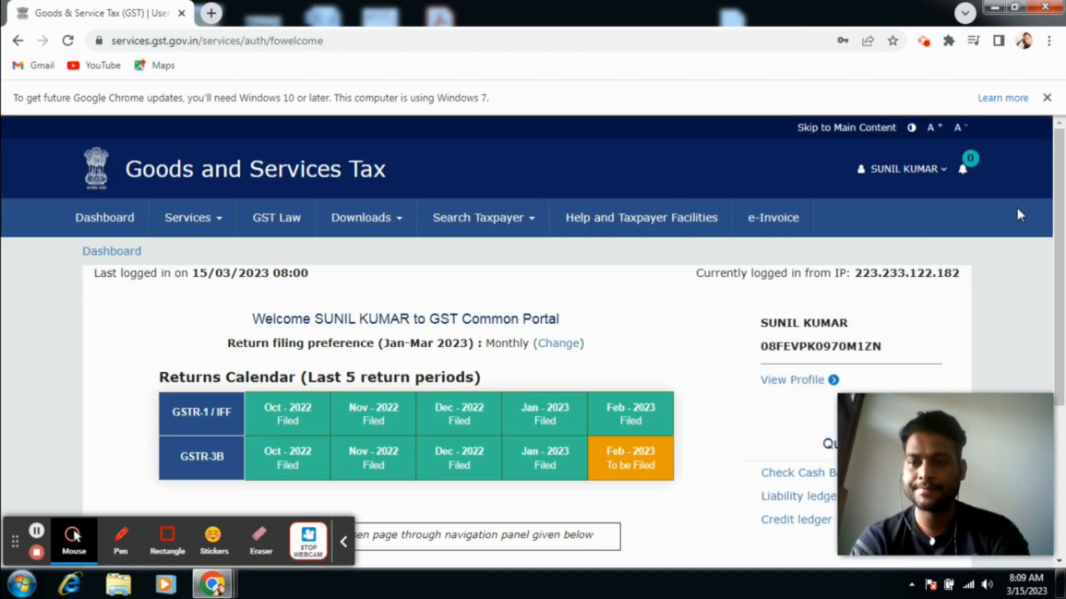
Open the return dashboard and search for the returns of the February period
left_click_drag(1061, 178, 1060, 295)
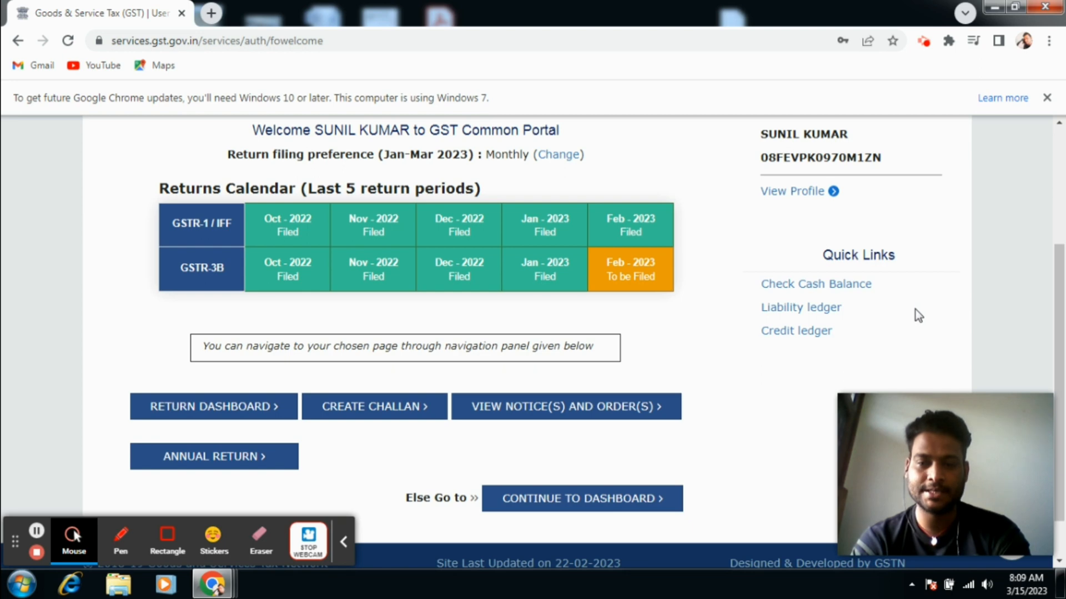
left_click(203, 421)
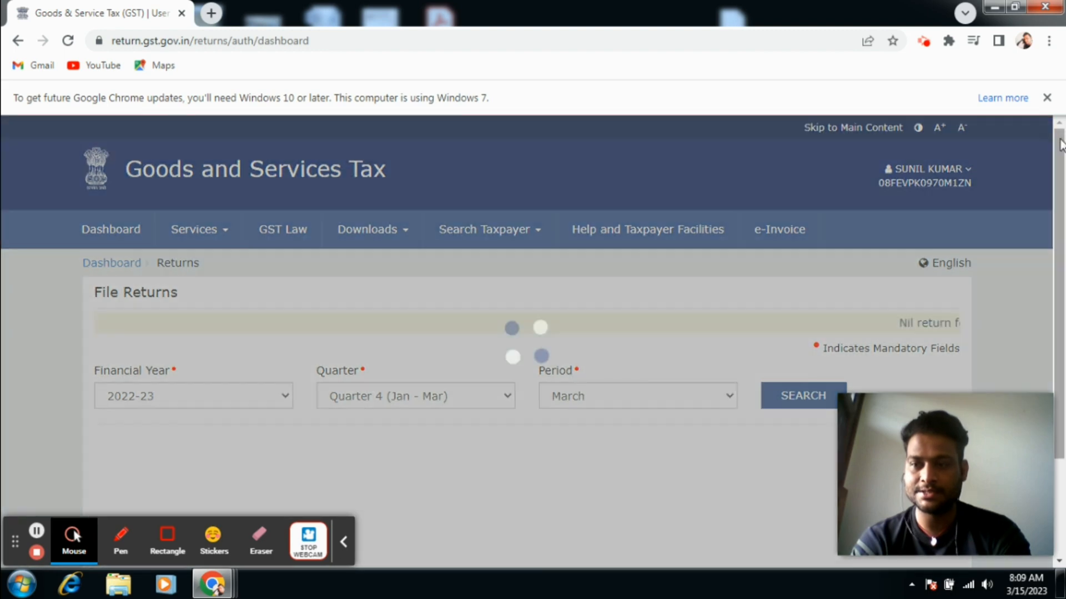
left_click_drag(1061, 143, 1062, 214)
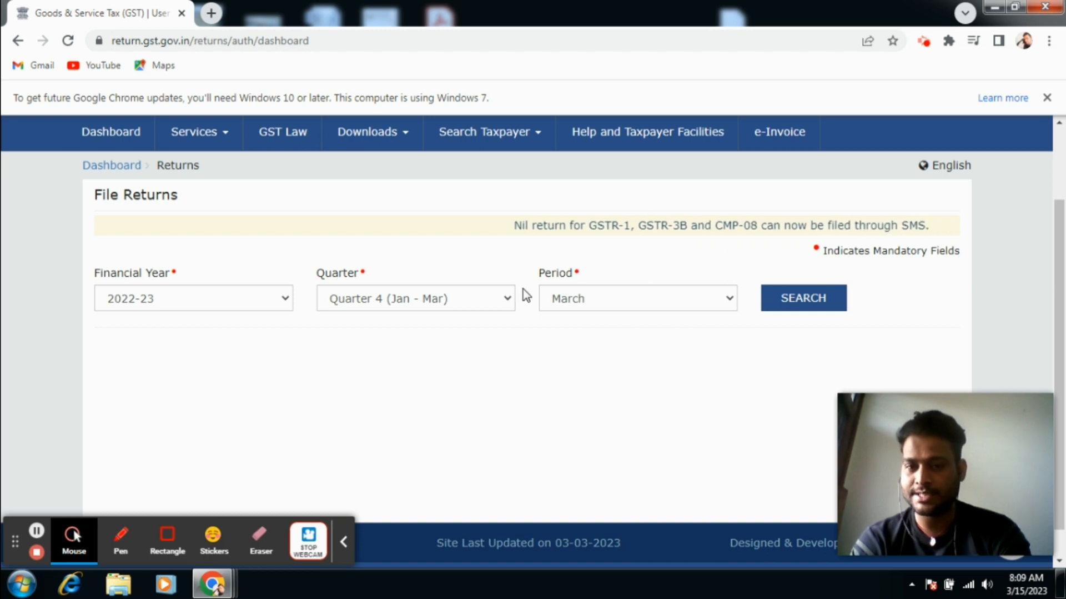
left_click(583, 305)
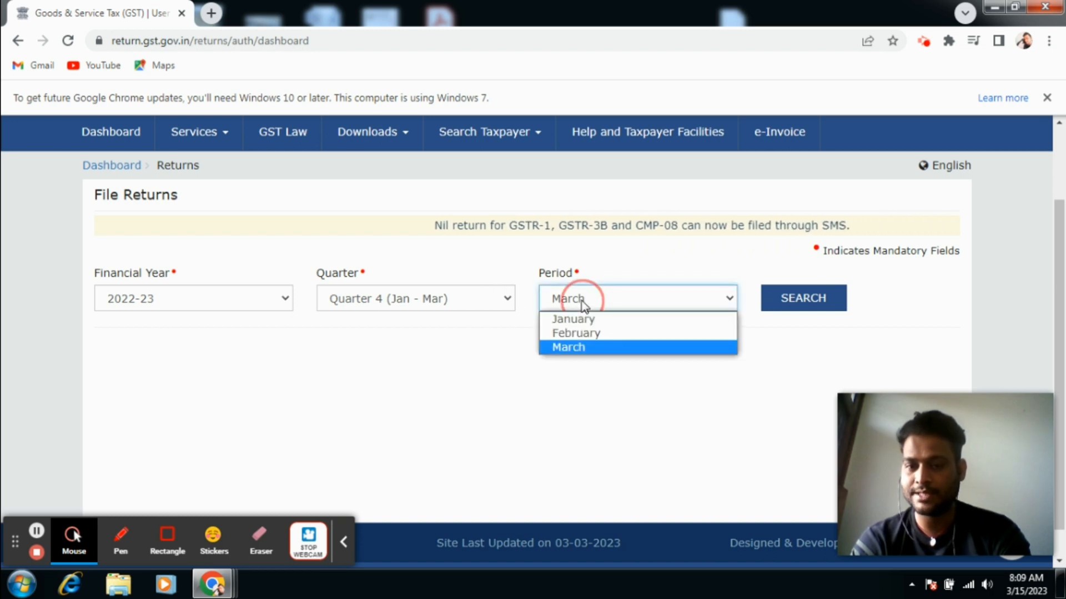
left_click(595, 334)
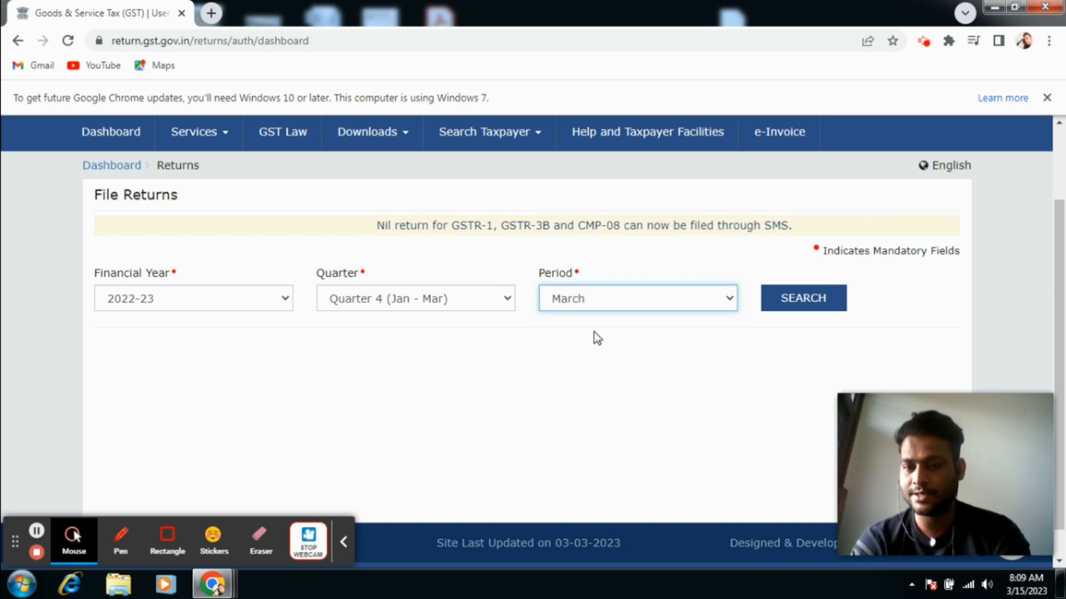
left_click(784, 304)
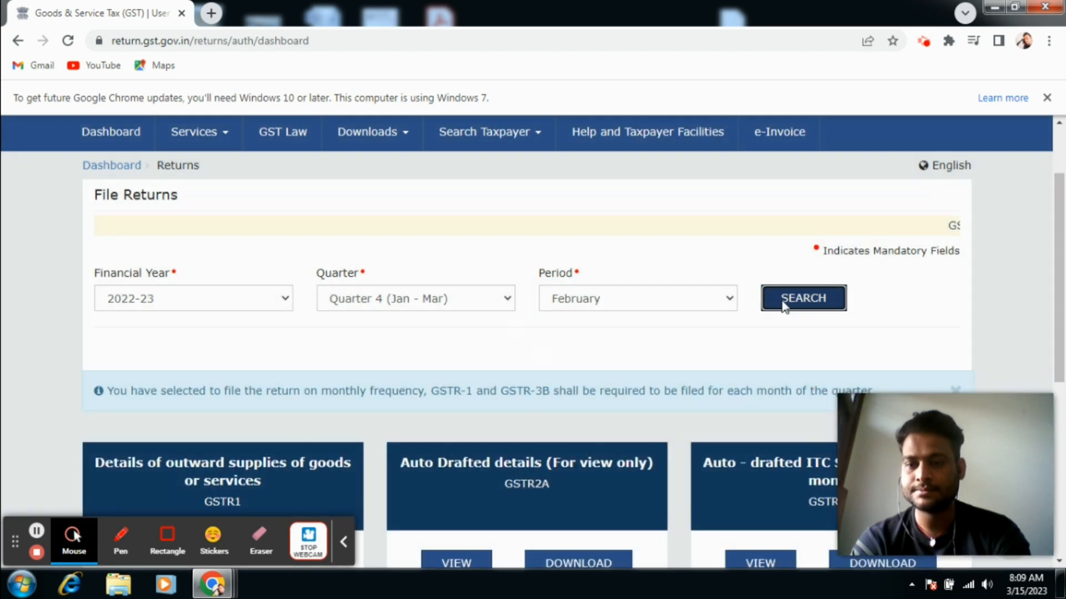
Open the GSTR-3B monthly return, proceed with NO for filing a nil return, and dismiss the system generated summary
left_click_drag(1061, 198, 1063, 290)
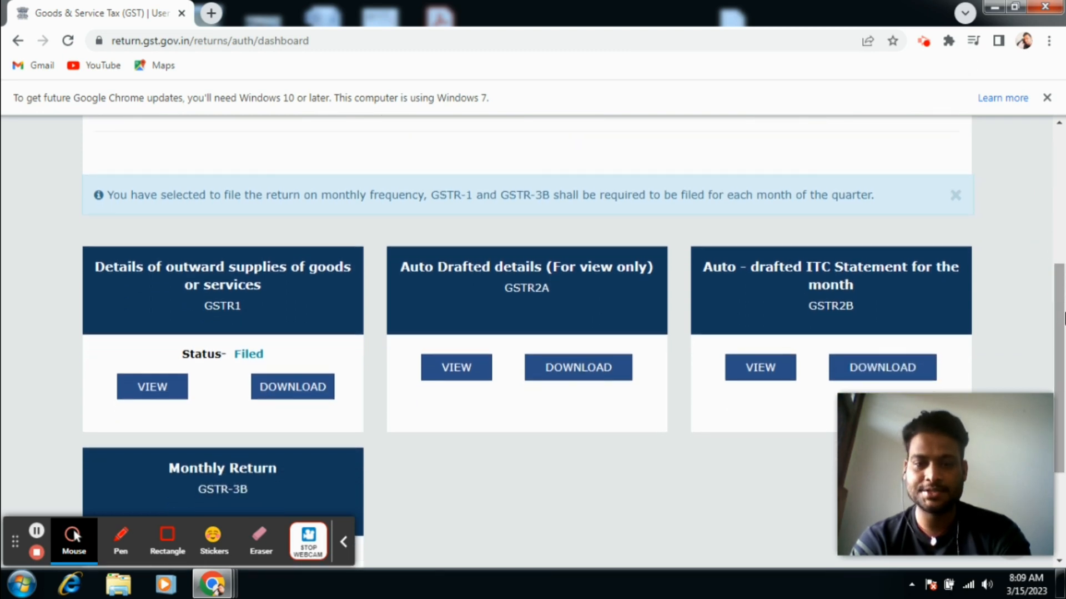
scroll(1062, 315, "down", 3)
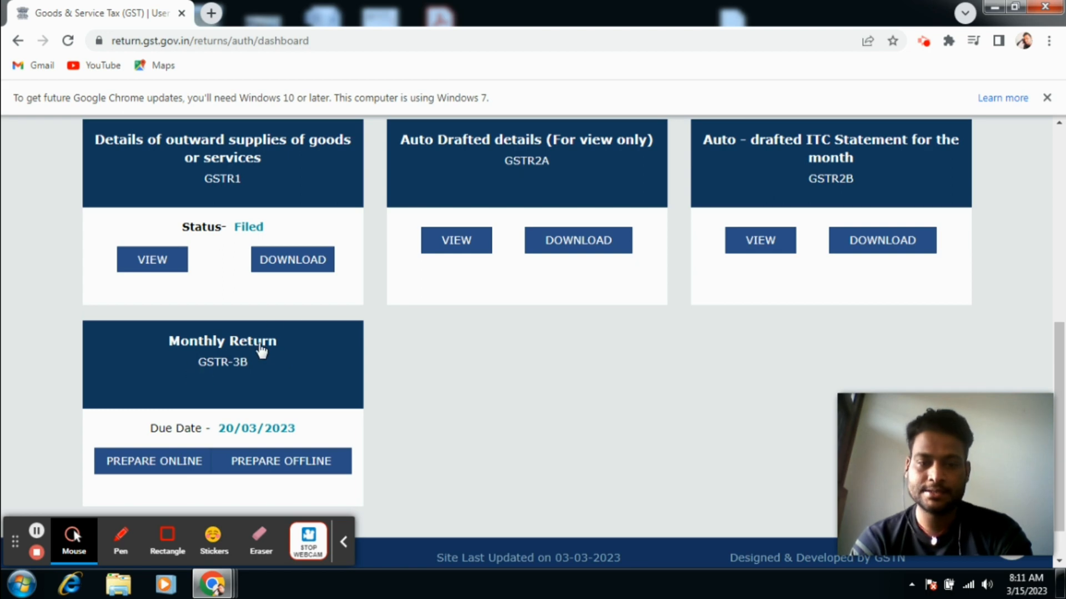
left_click(232, 352)
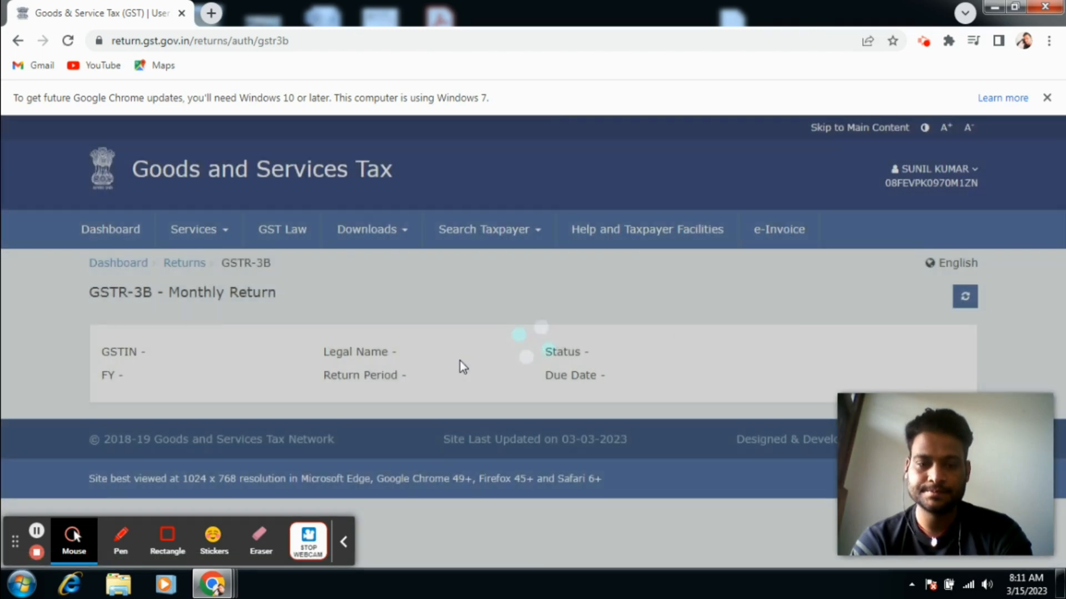
left_click_drag(1061, 192, 1064, 345)
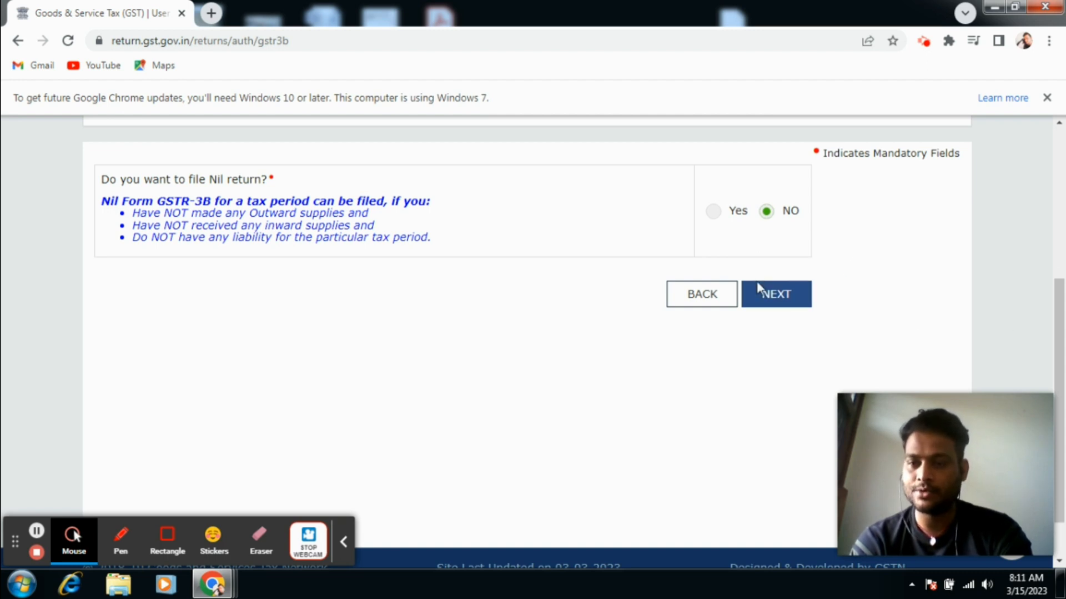
left_click(768, 303)
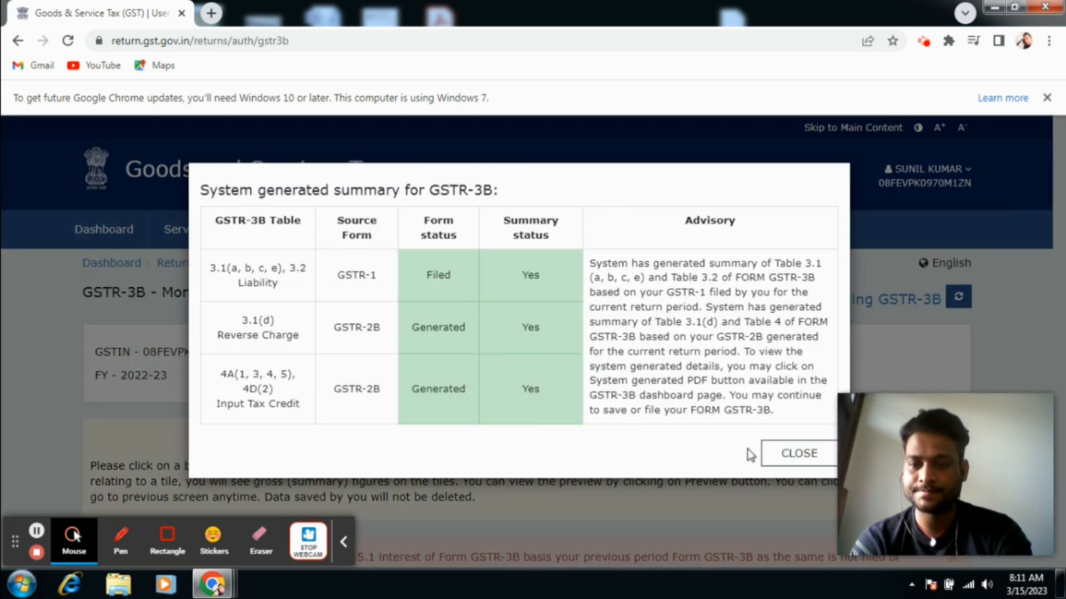
left_click(771, 454)
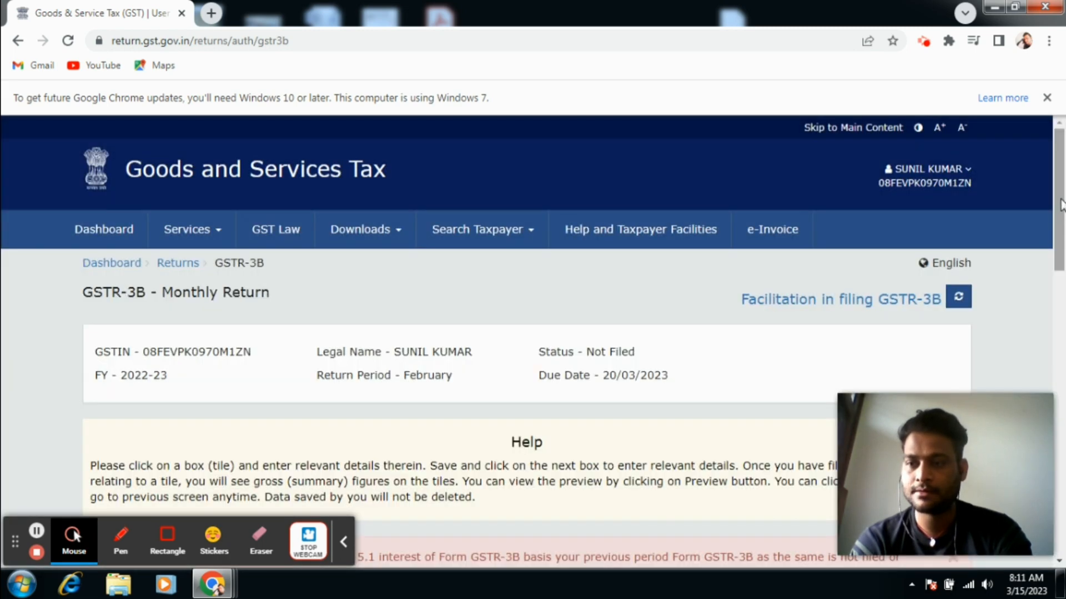
Open table 3.1 Tax on outward and reverse charge inward supplies and accept the IGST refund guidelines
left_click_drag(1061, 211, 1064, 349)
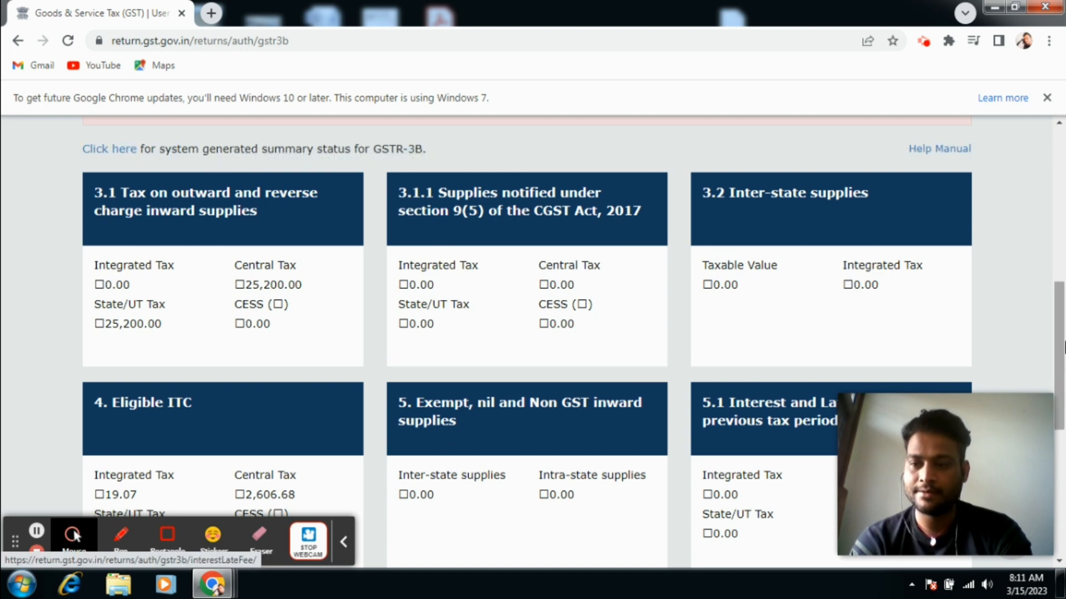
mouse_move(1059, 335)
left_mouse_down()
mouse_move(1060, 368)
mouse_move(1061, 316)
mouse_move(1063, 335)
left_mouse_up()
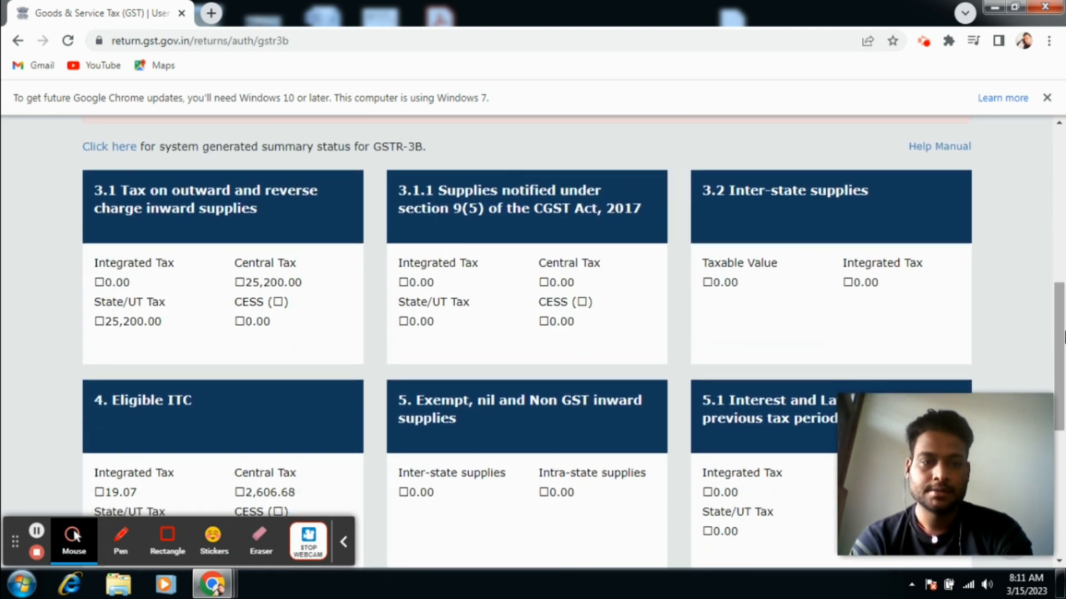
left_click(175, 211)
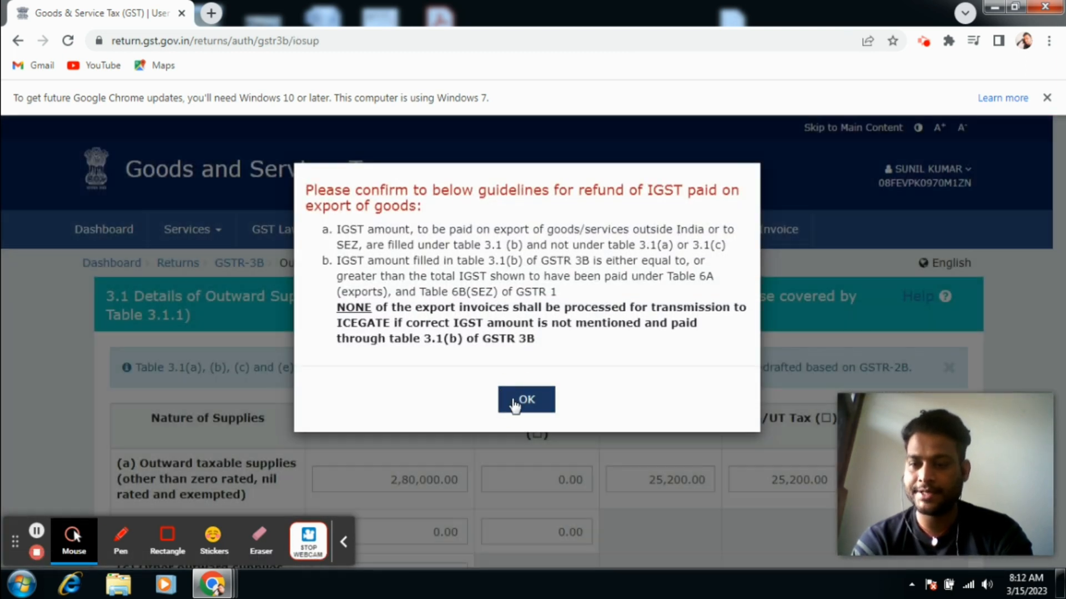
left_click(514, 399)
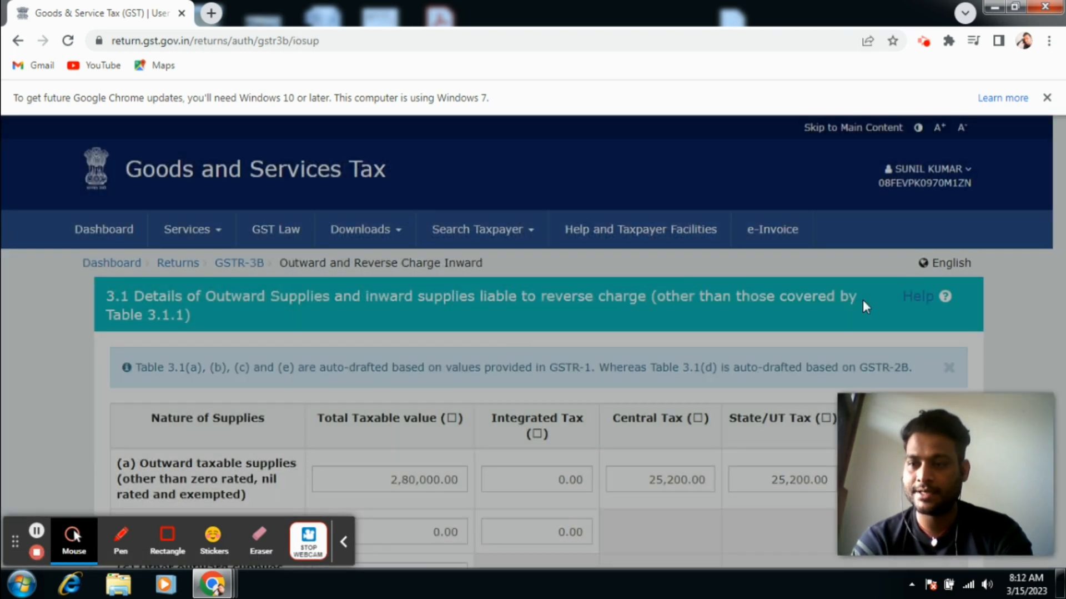
Review the auto-drafted outward and reverse charge inward supply values in table 3.1 and confirm them
left_click_drag(1058, 247, 1065, 392)
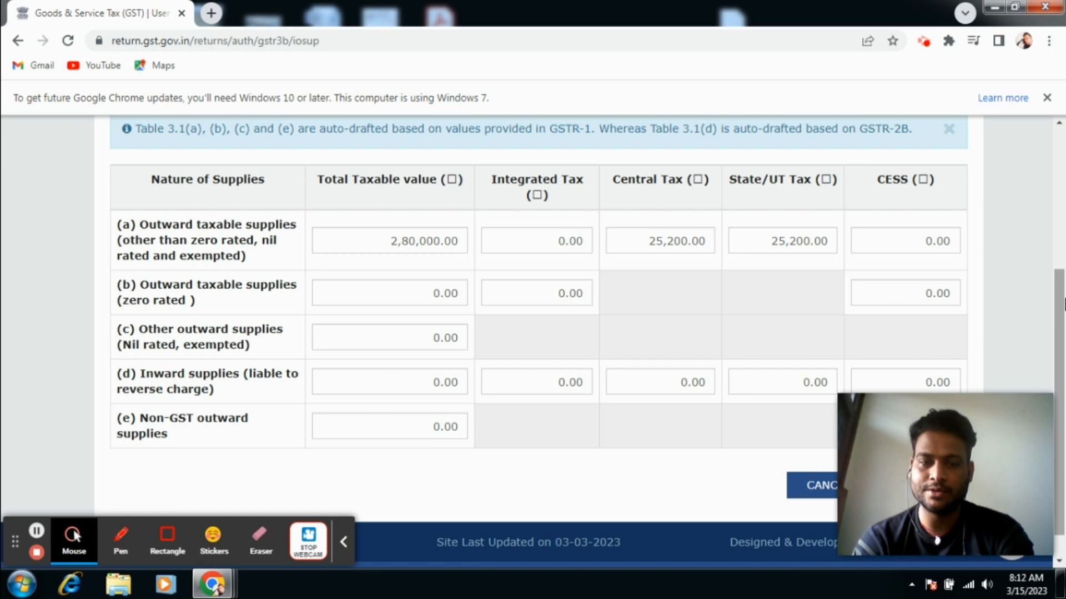
left_click_drag(1063, 299, 1057, 305)
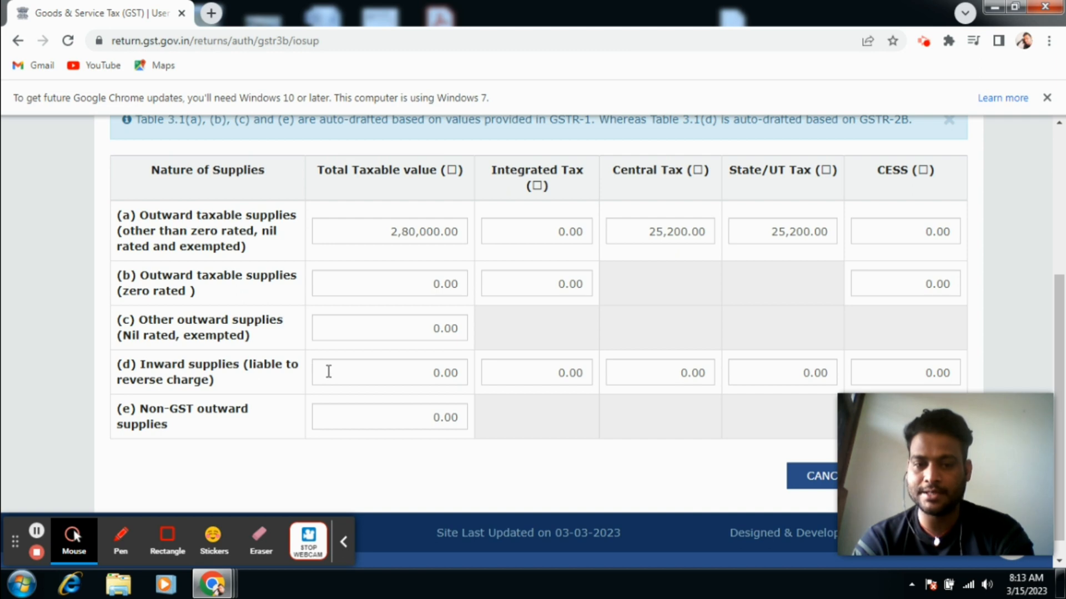
mouse_move(336, 373)
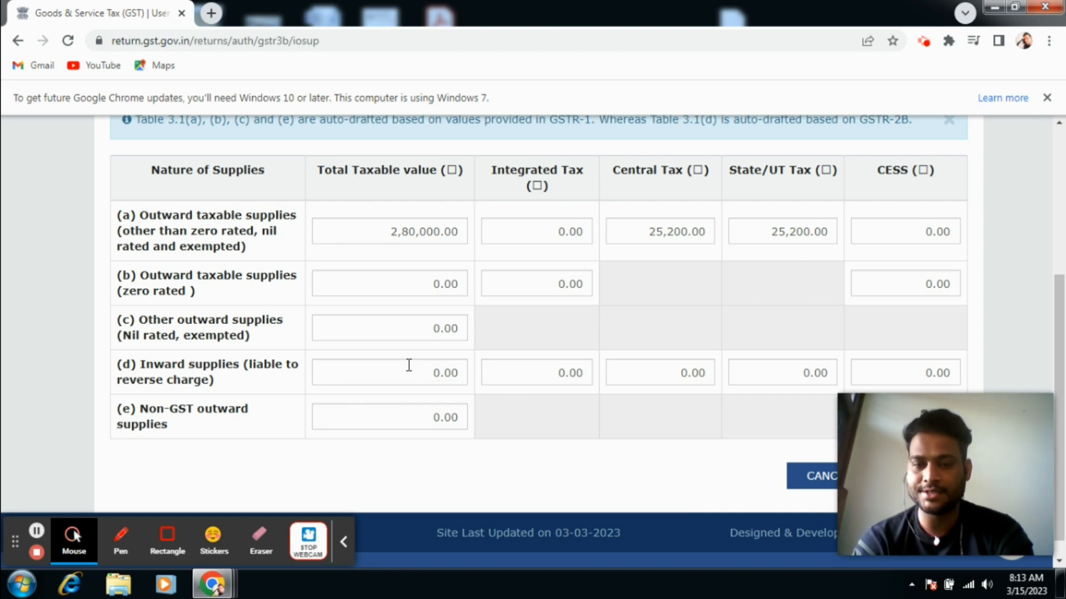
mouse_move(395, 373)
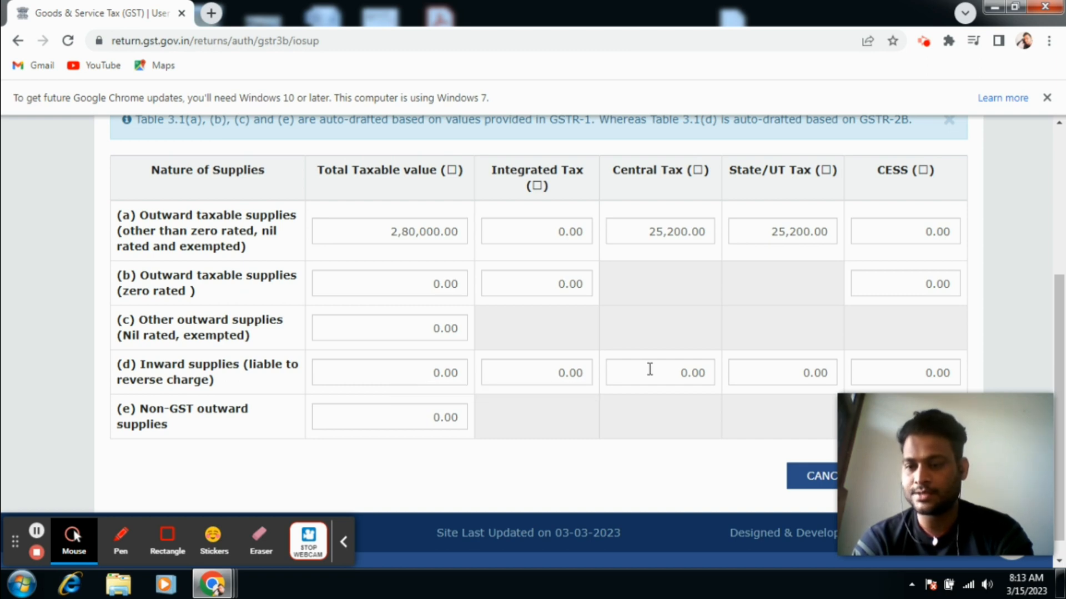
mouse_move(650, 366)
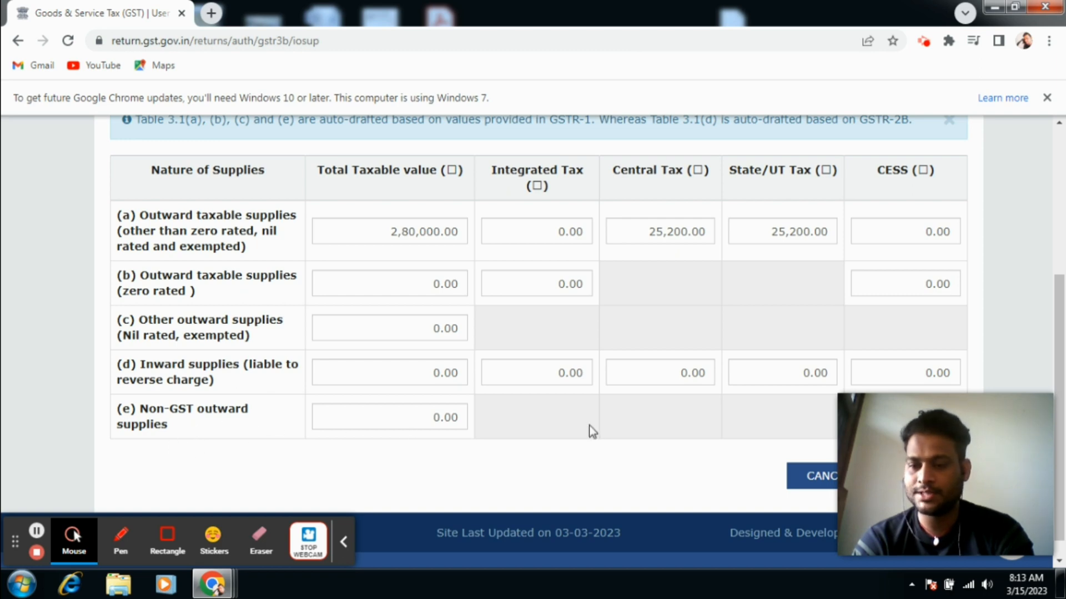
scroll(1062, 300, "down", 1)
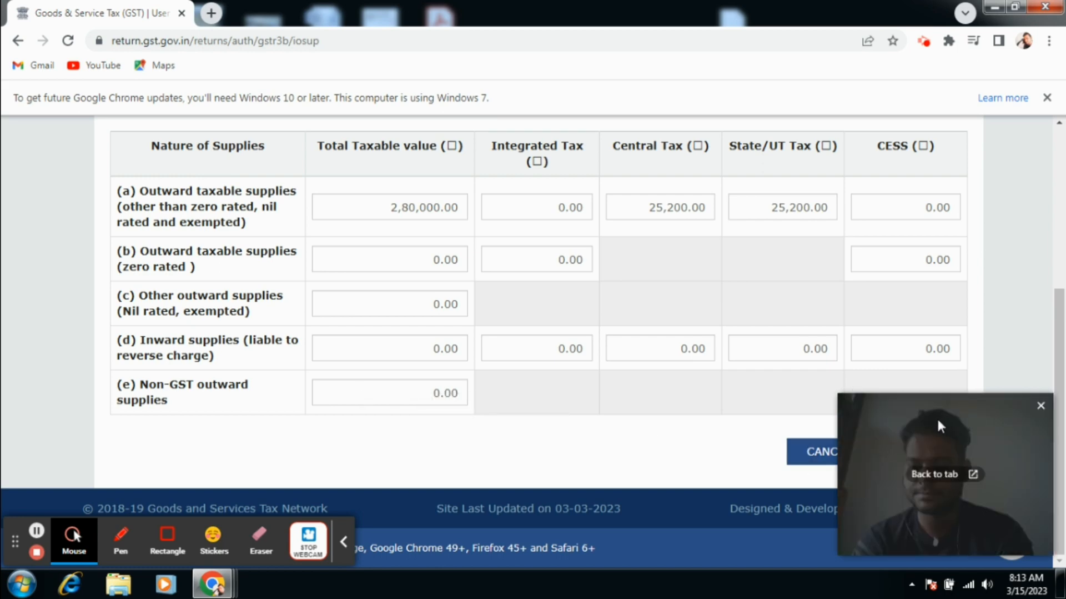
left_click_drag(937, 426, 673, 491)
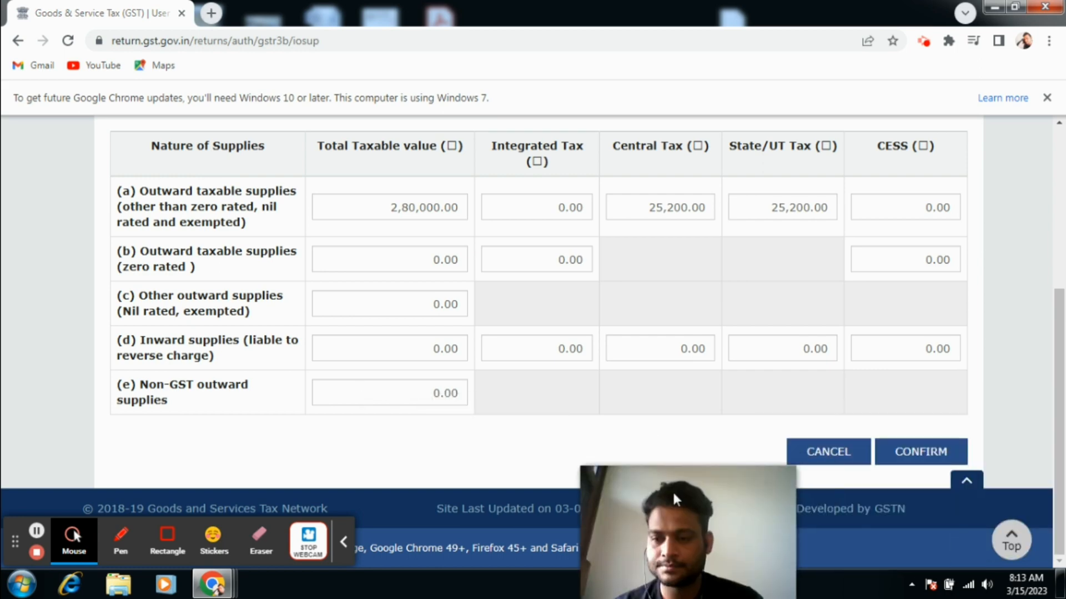
left_click(906, 460)
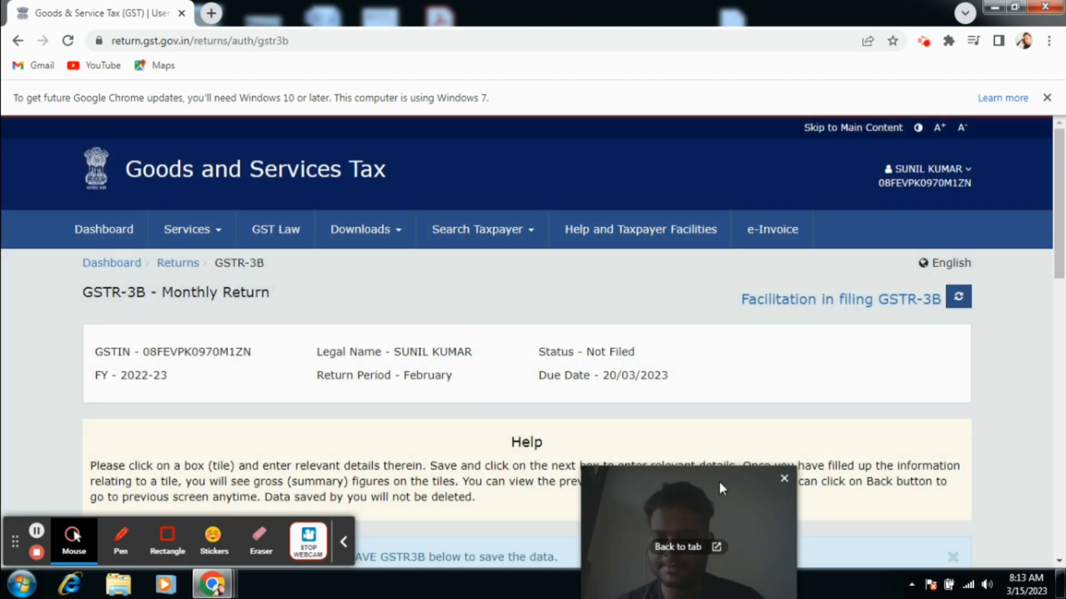
Open table 4 Eligible ITC of the GSTR-3B return
left_click_drag(719, 479, 956, 469)
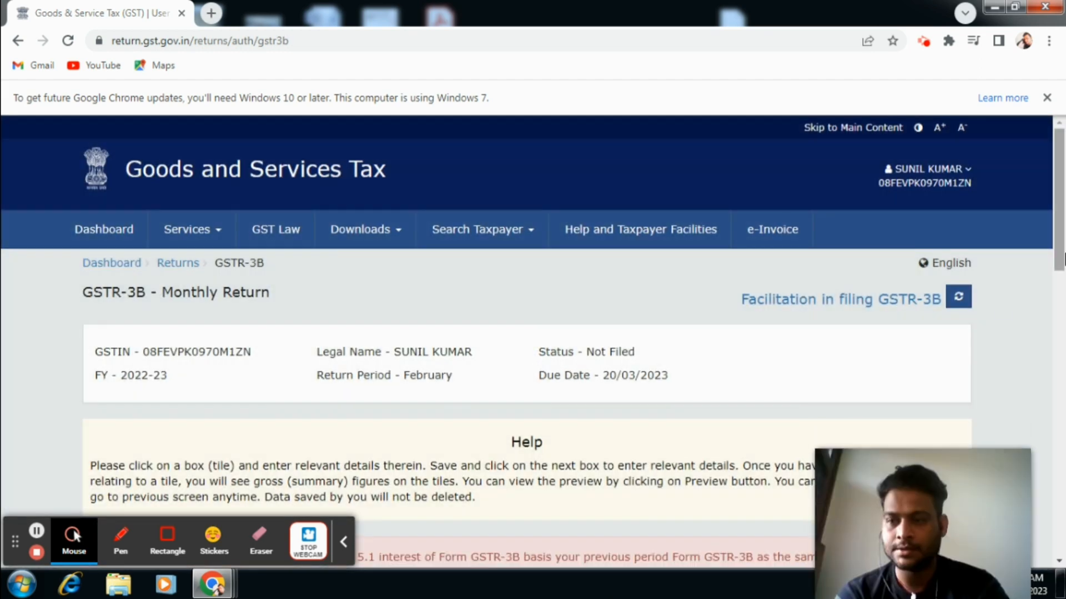
left_click_drag(1064, 258, 1064, 389)
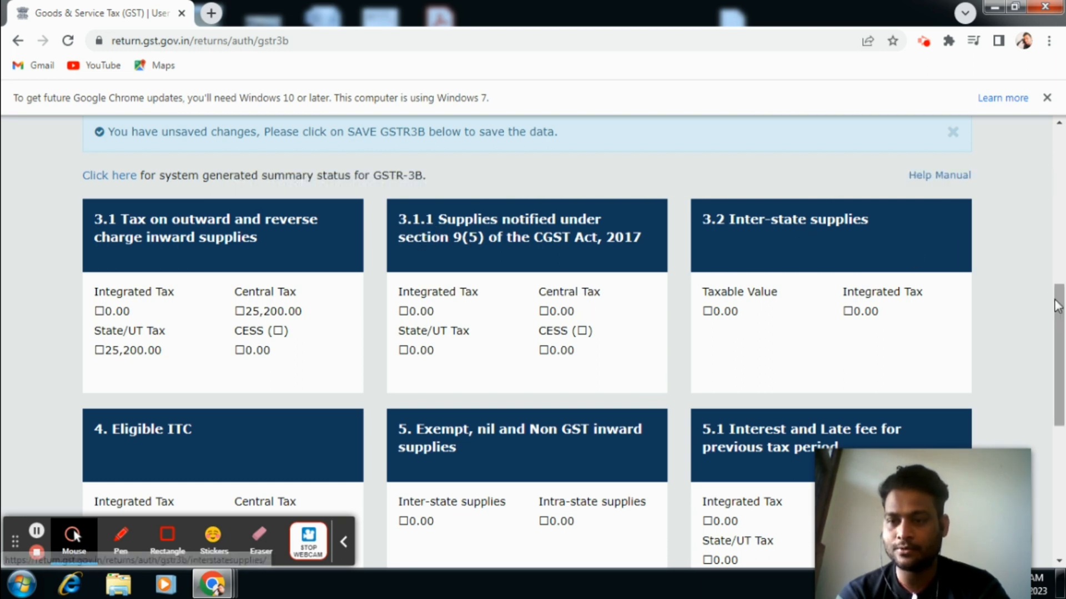
left_click_drag(1058, 306, 1063, 344)
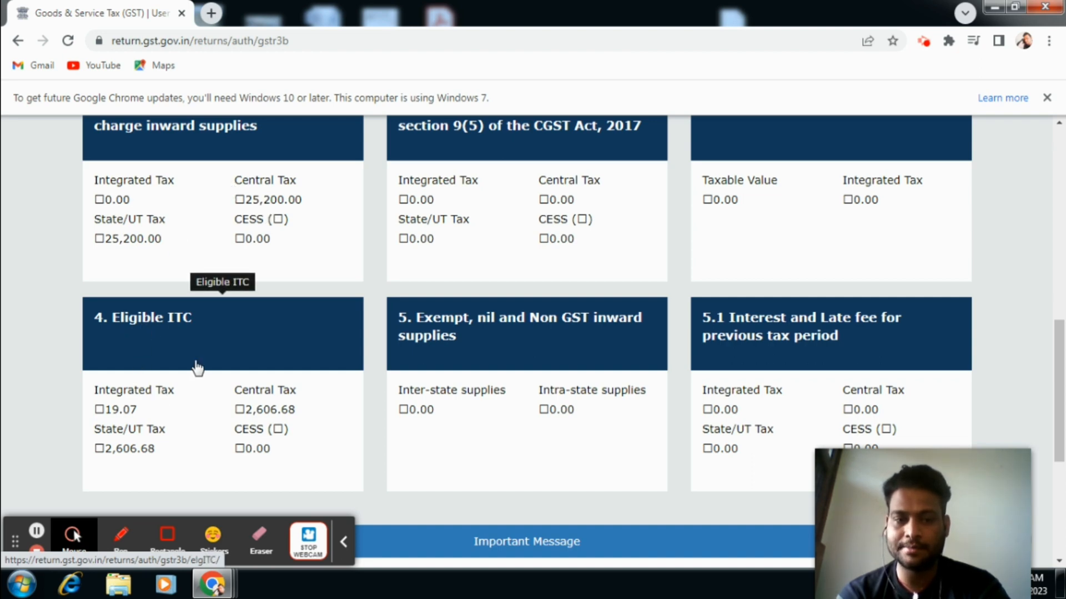
left_click(159, 329)
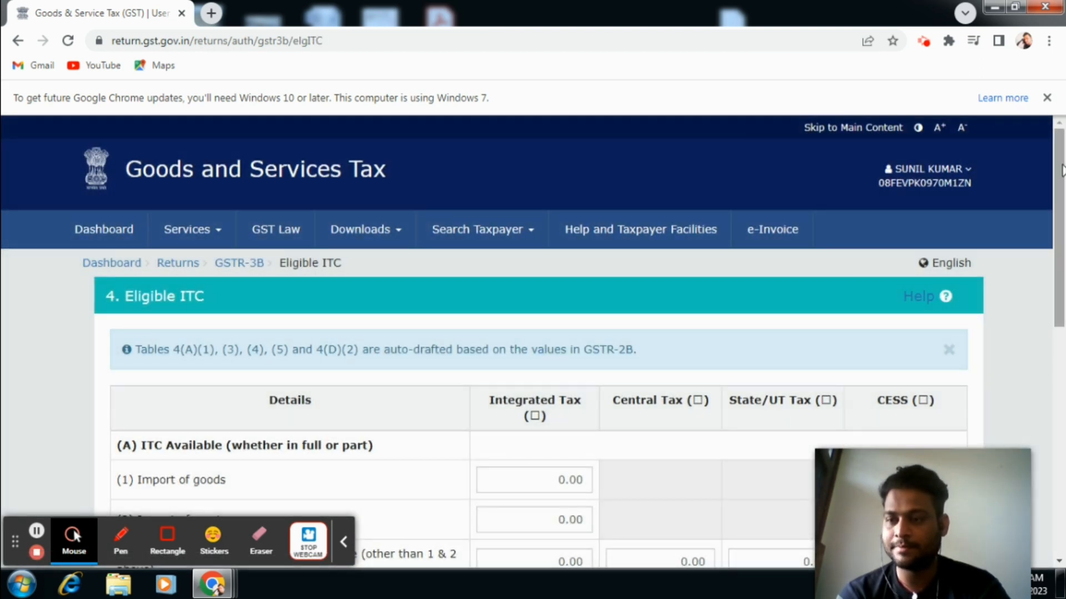
Review the auto-drafted ITC available rows and set the integrated tax of (5) All other ITC to 0.00
left_click_drag(1063, 169, 1064, 294)
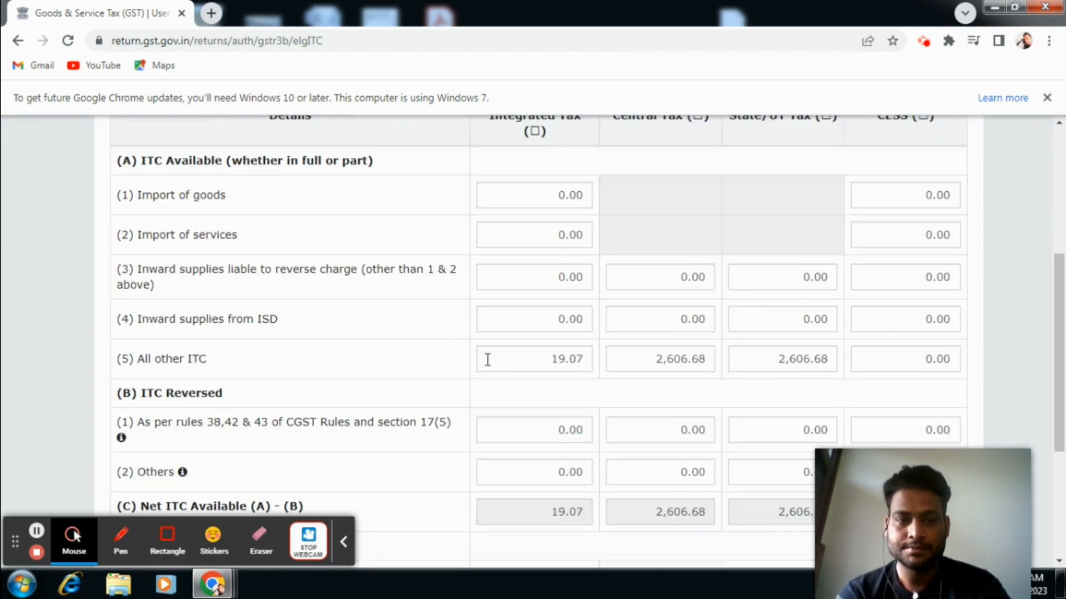
left_click_drag(1060, 356, 1064, 333)
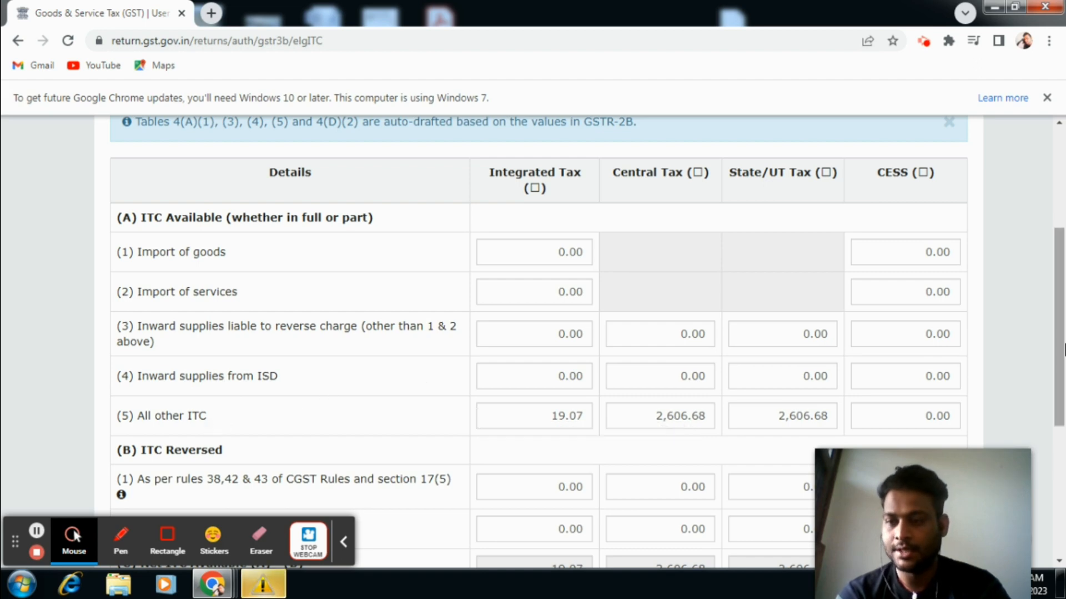
scroll(1061, 331, "down", 1)
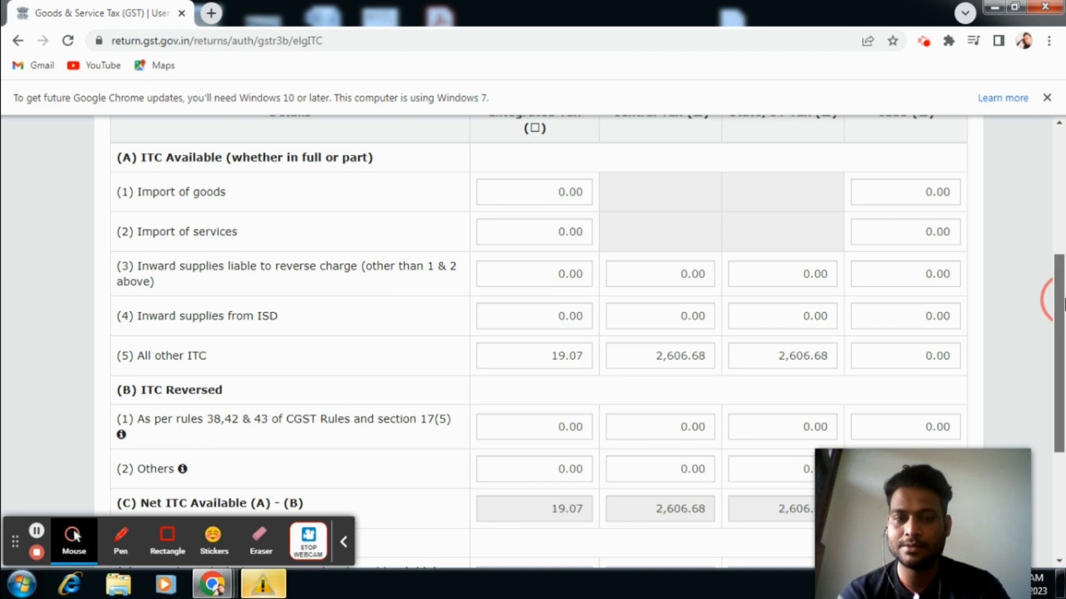
scroll(1050, 302, "down", 1)
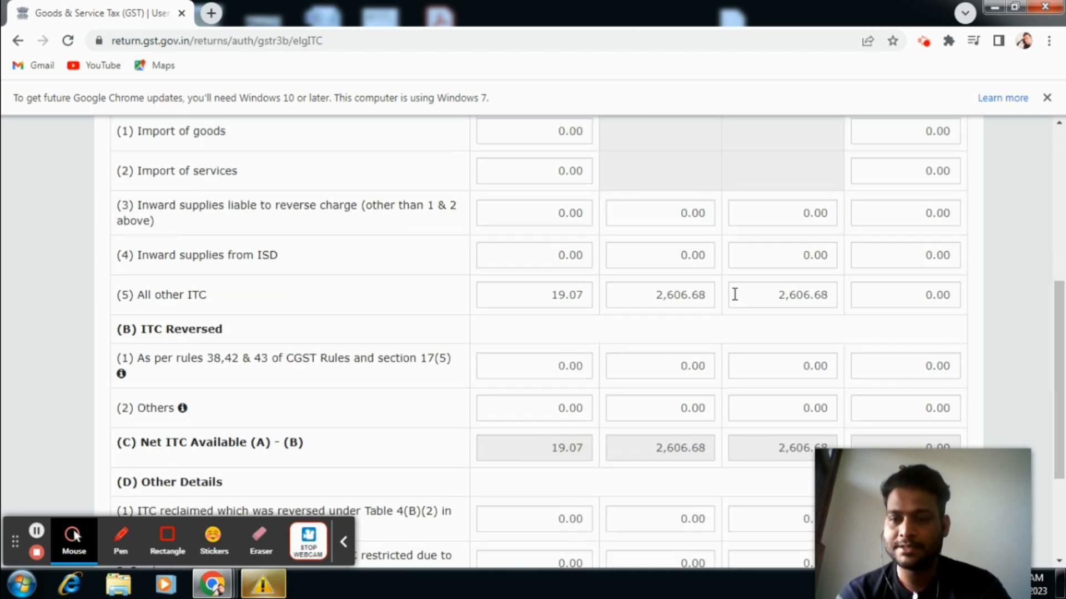
mouse_move(734, 294)
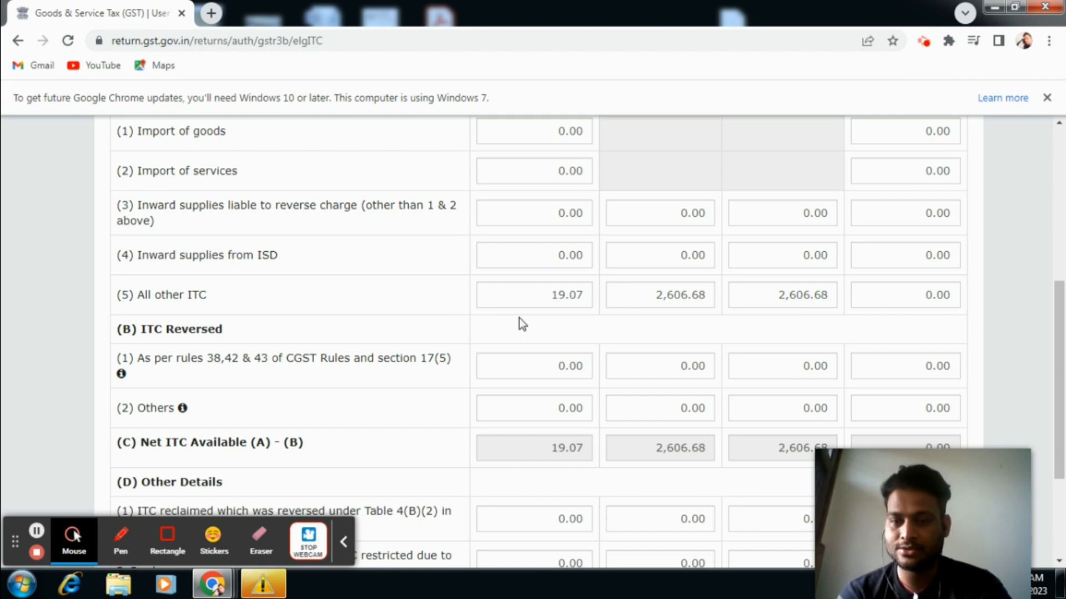
left_click_drag(545, 300, 681, 289)
type("0.00")
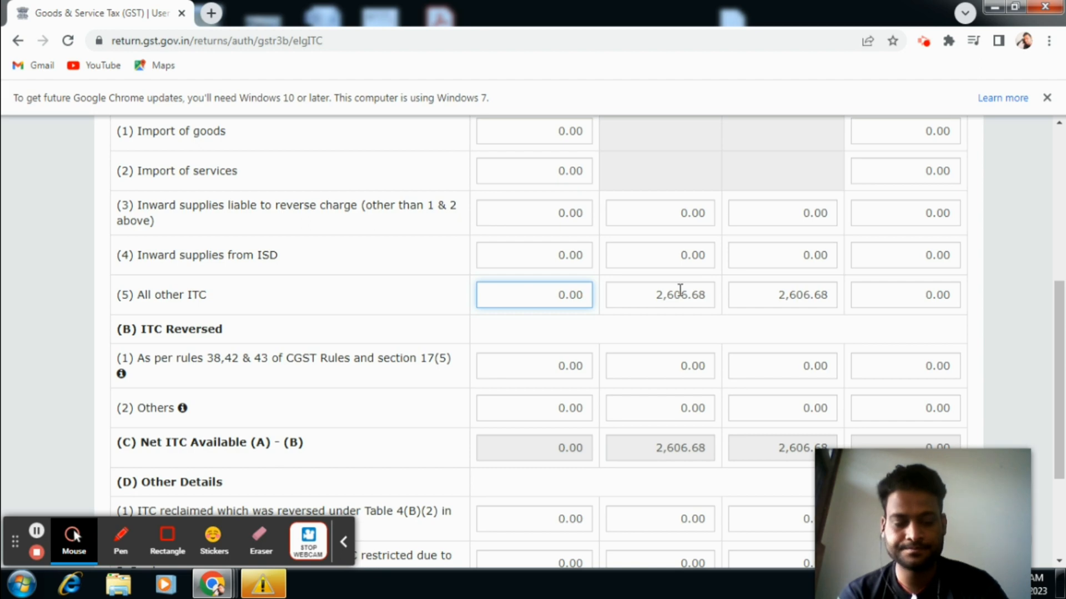
key("Tab")
left_click(757, 331)
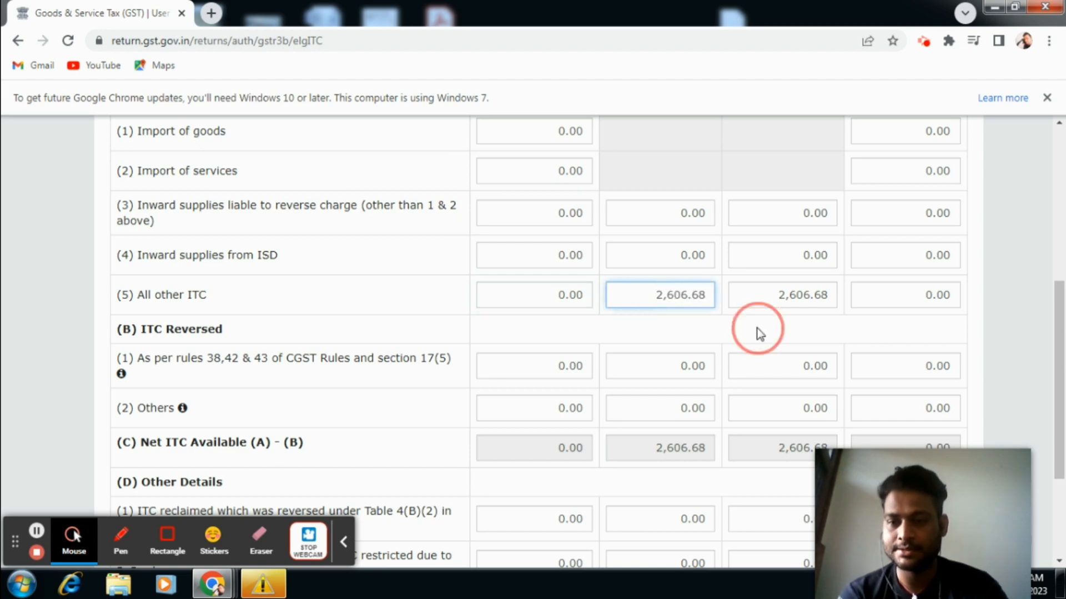
Check the ITC reversed, net ITC and other details sections of table 4 and confirm the table
left_click_drag(1061, 316, 1062, 341)
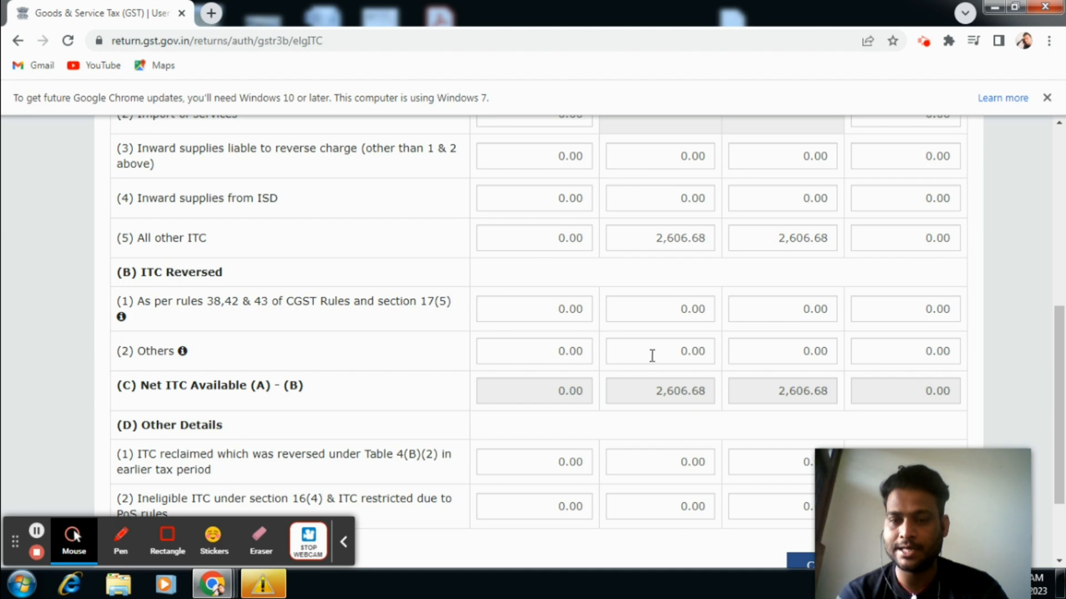
left_click_drag(1059, 352, 1064, 397)
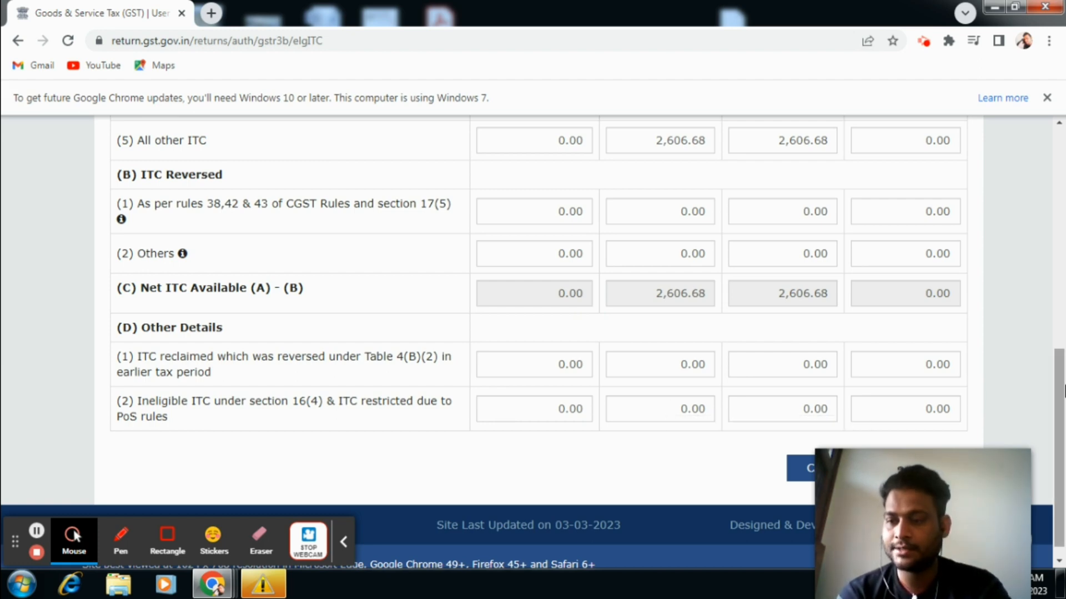
left_click_drag(1065, 390, 1065, 395)
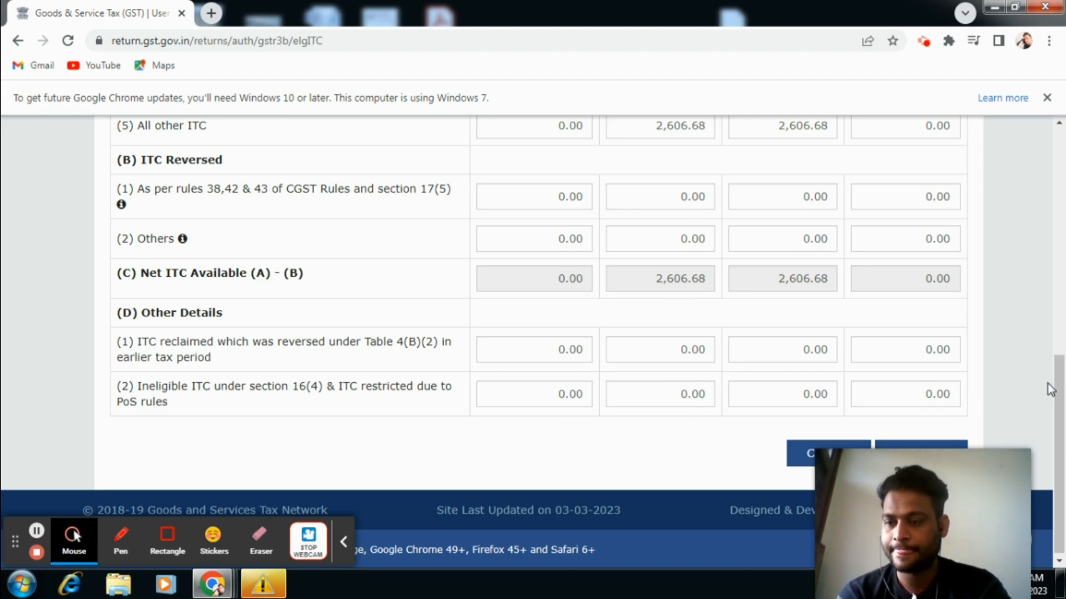
left_click_drag(1063, 384, 1063, 392)
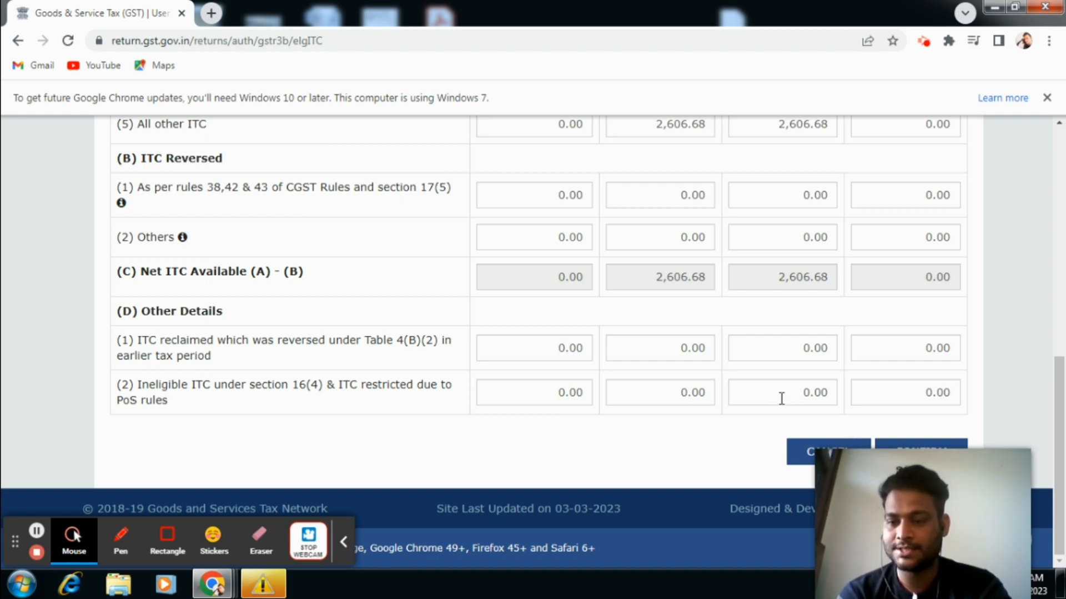
left_click(903, 448)
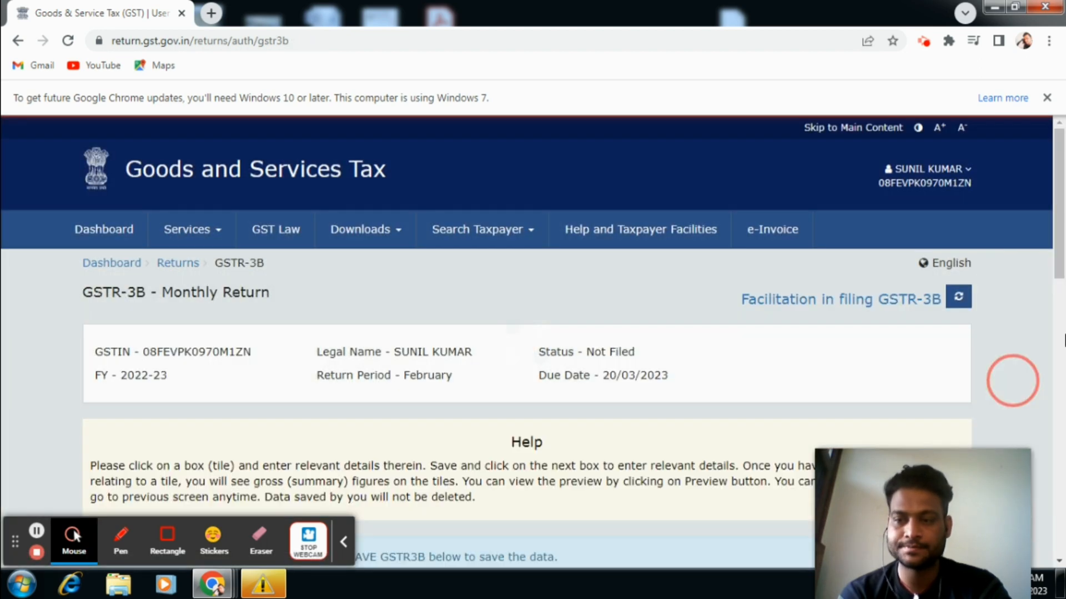
Save the GSTR-3B data on the summary page and refresh the monthly return
scroll(1045, 278, "down", 5)
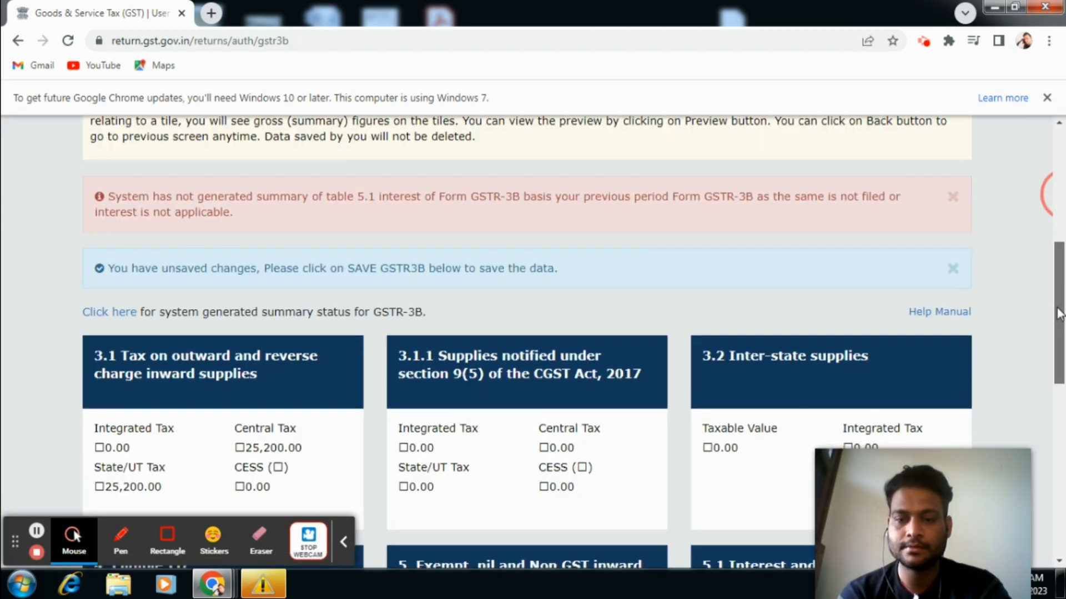
scroll(1060, 311, "down", 8)
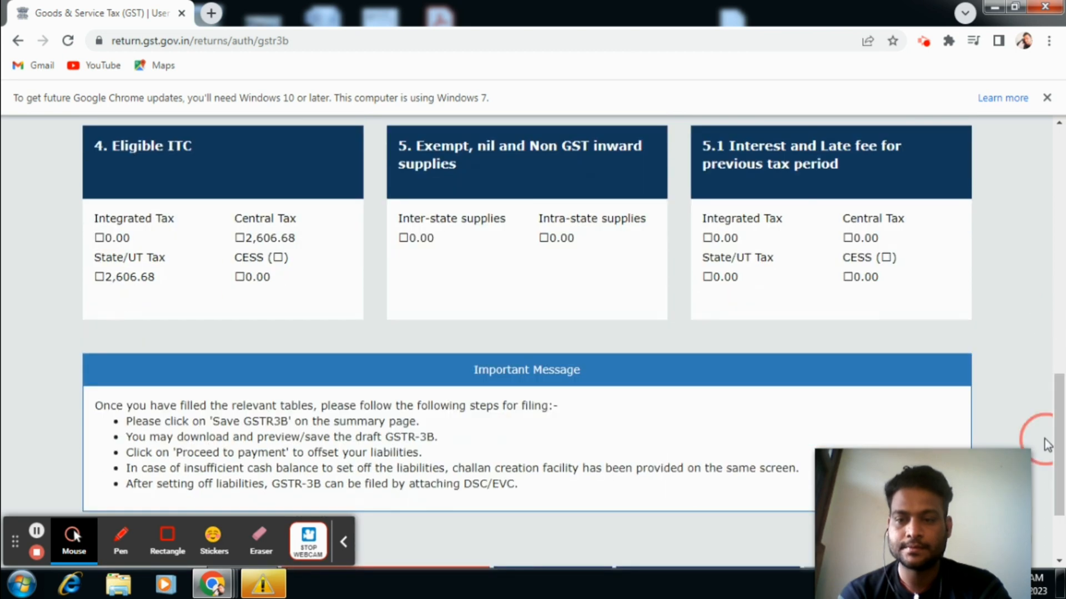
scroll(1048, 450, "down", 2)
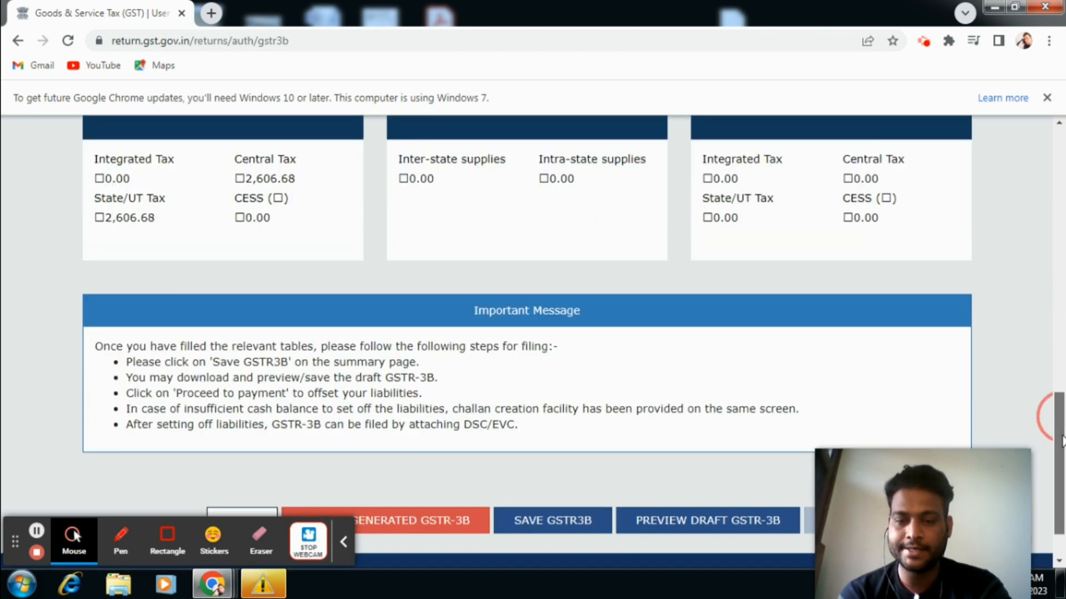
left_click(586, 512)
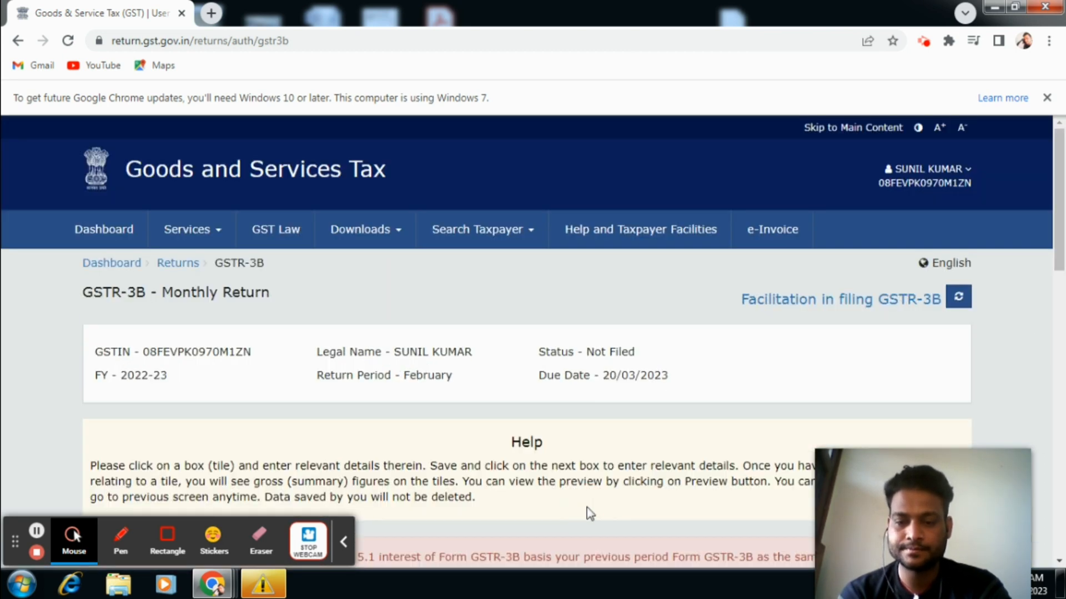
left_click(963, 299)
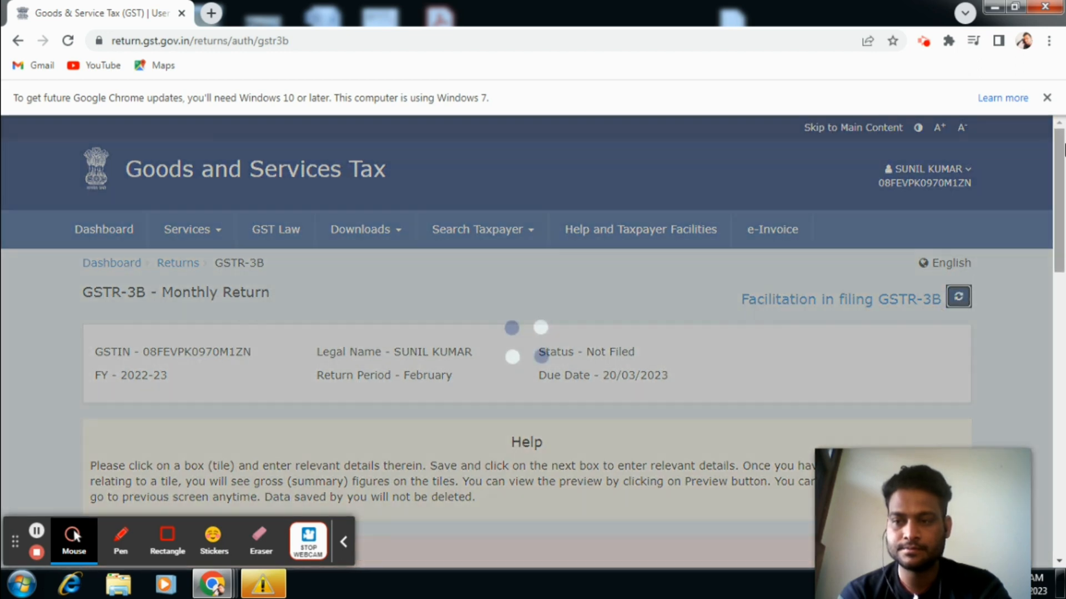
Proceed from the GSTR-3B summary to the payment of tax
left_click_drag(1059, 157, 1061, 444)
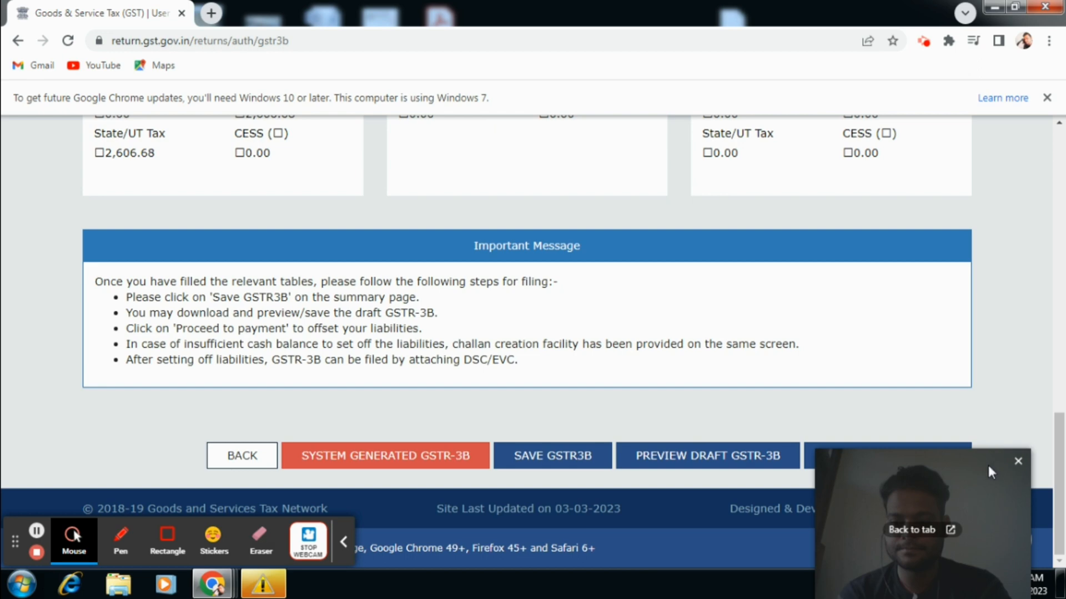
left_click_drag(988, 462, 805, 488)
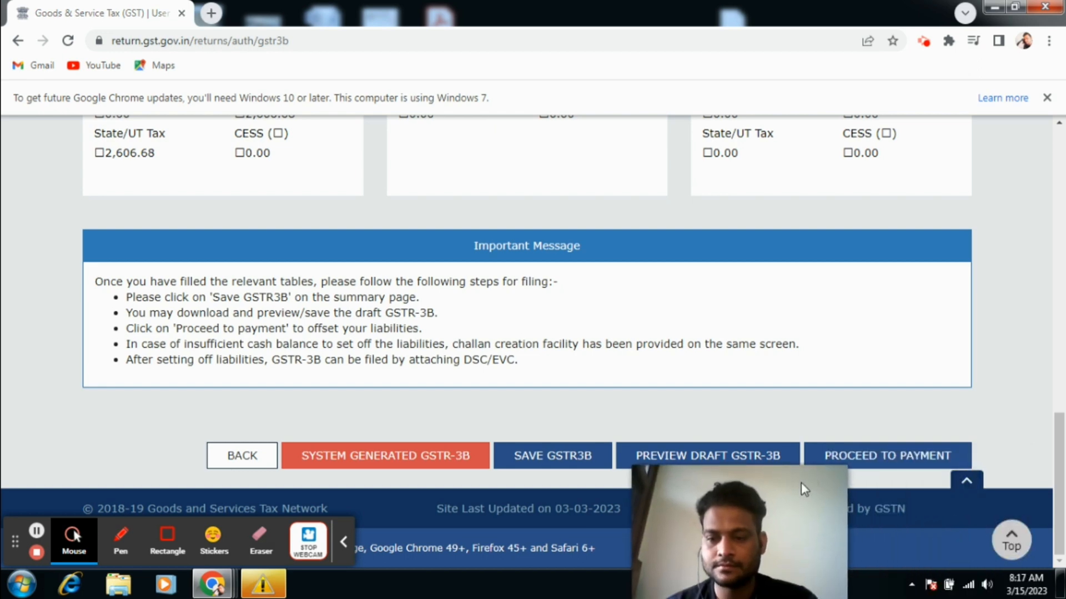
left_click(891, 468)
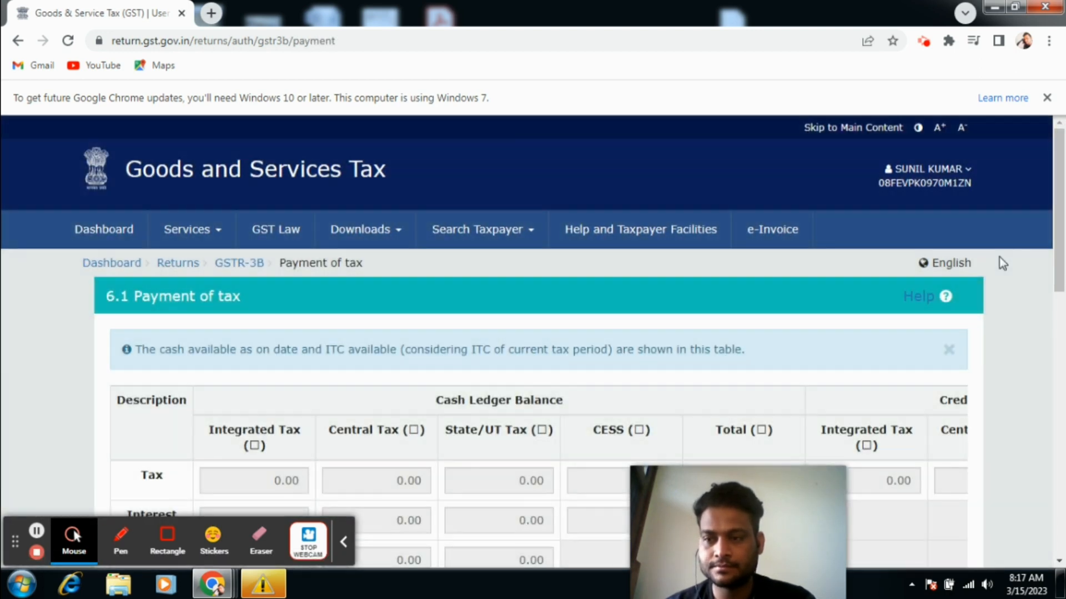
Review all columns of the tax offset table in 6.1 Payment of tax, post the credit to the ledger and accept the warning with YES
mouse_move(793, 475)
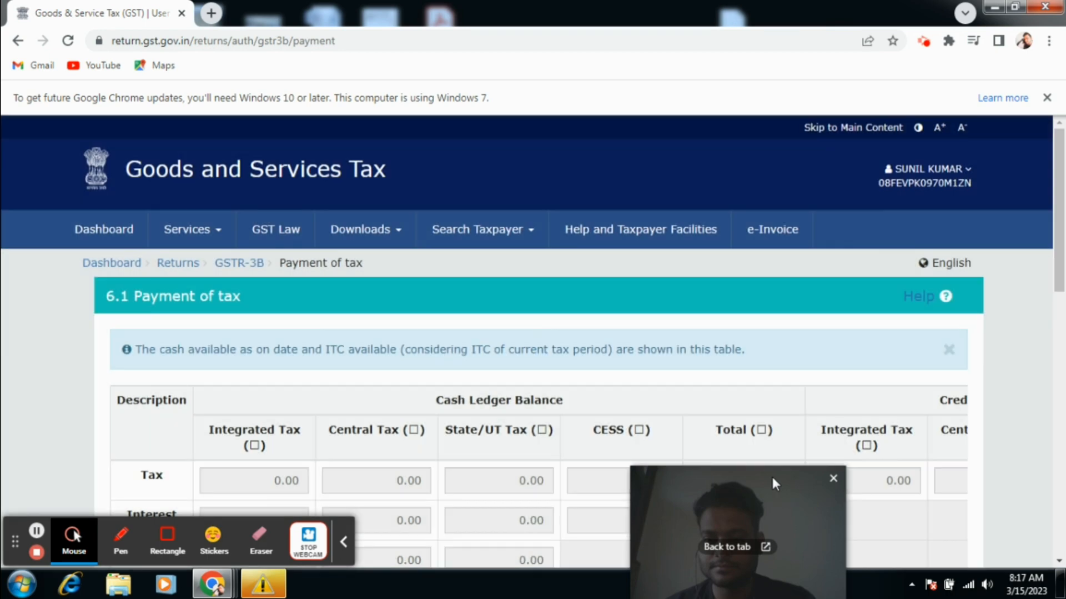
left_click_drag(772, 474, 982, 15)
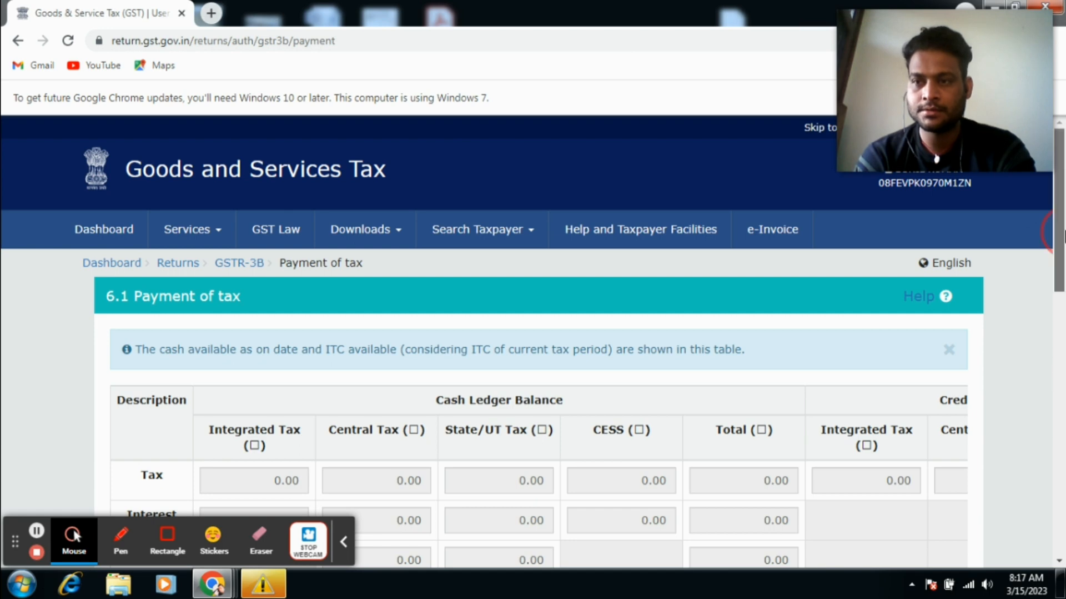
left_click_drag(1059, 231, 1063, 472)
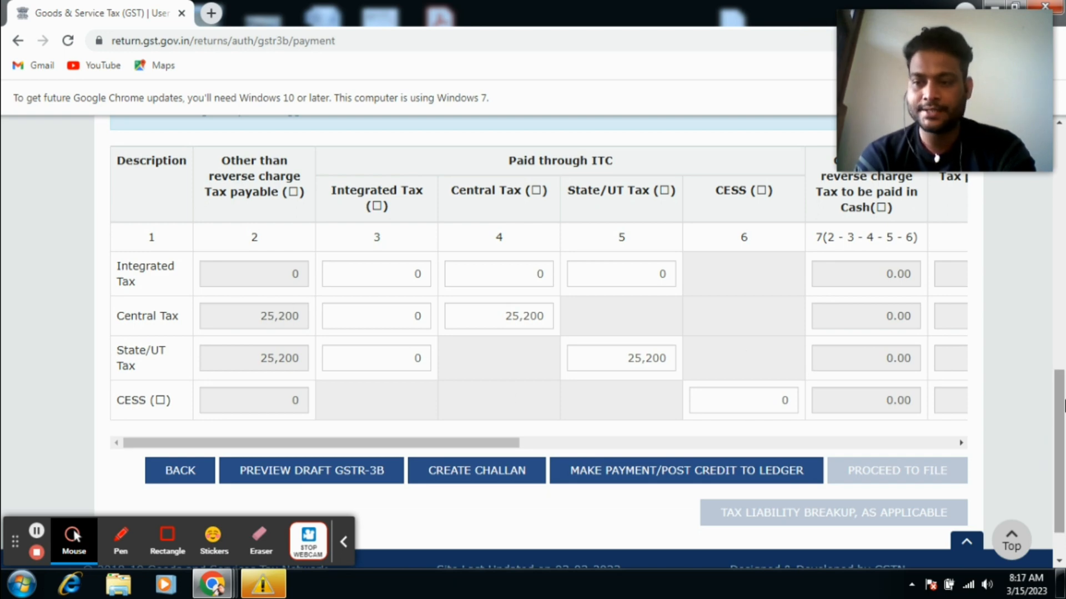
mouse_move(1061, 400)
left_mouse_down()
mouse_move(1064, 277)
mouse_move(1061, 401)
left_mouse_up()
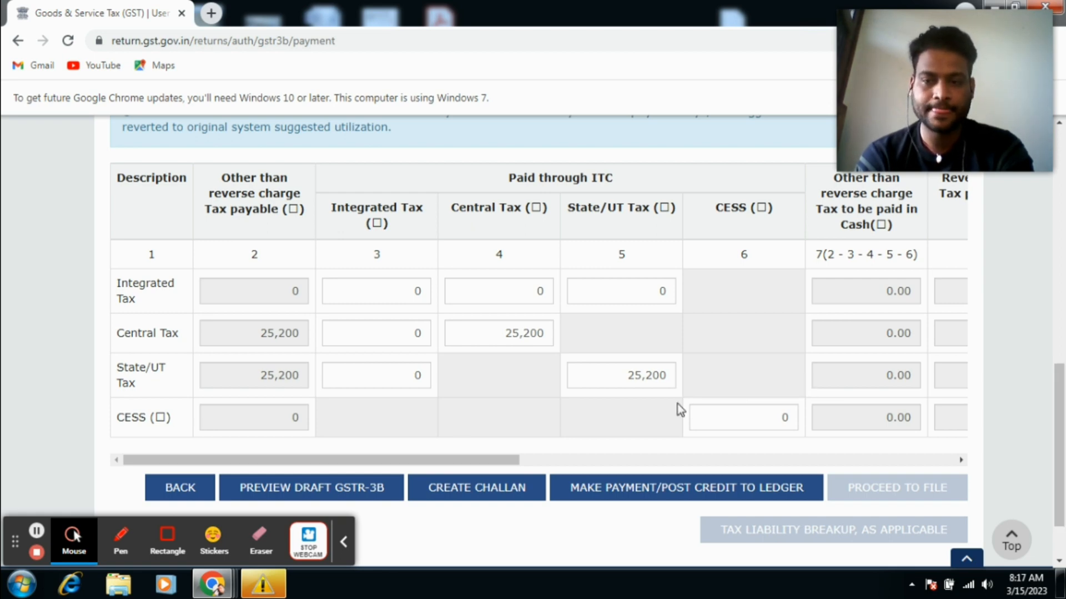
scroll(1062, 395, "down", 1)
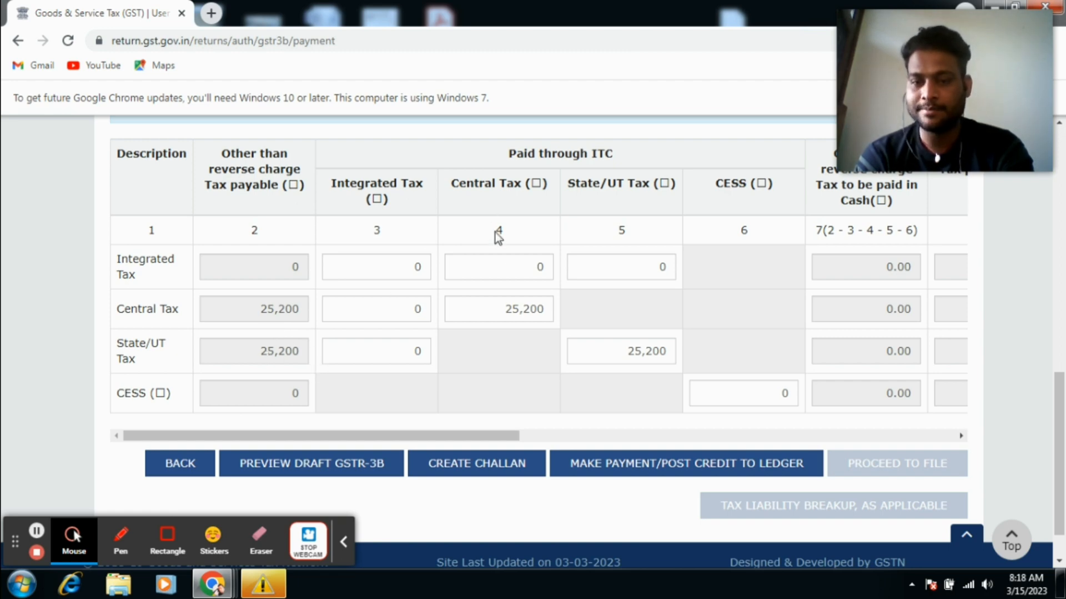
mouse_move(509, 310)
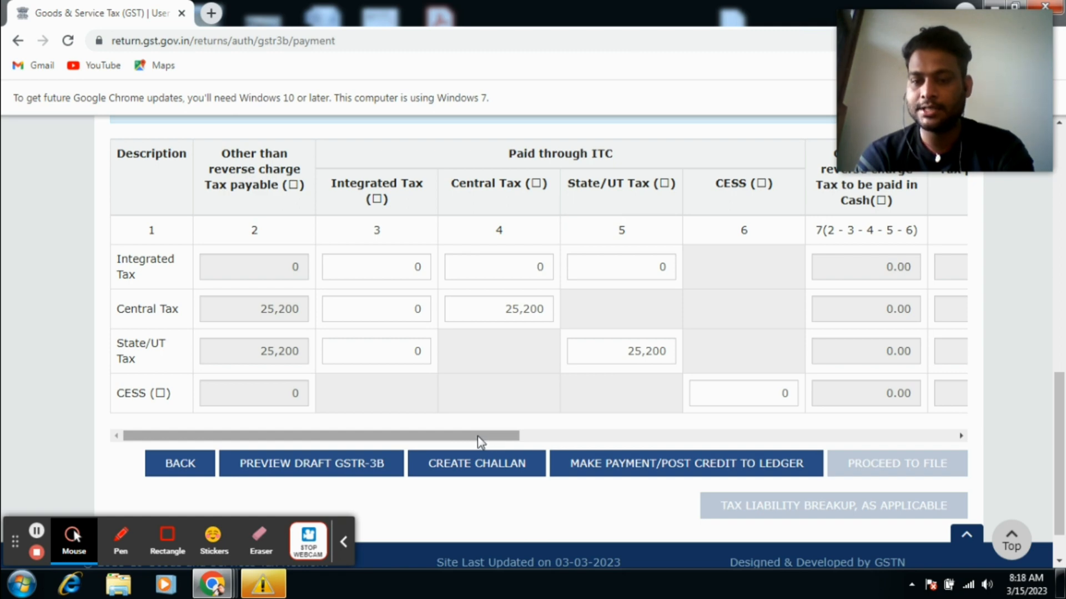
left_click_drag(479, 436, 799, 489)
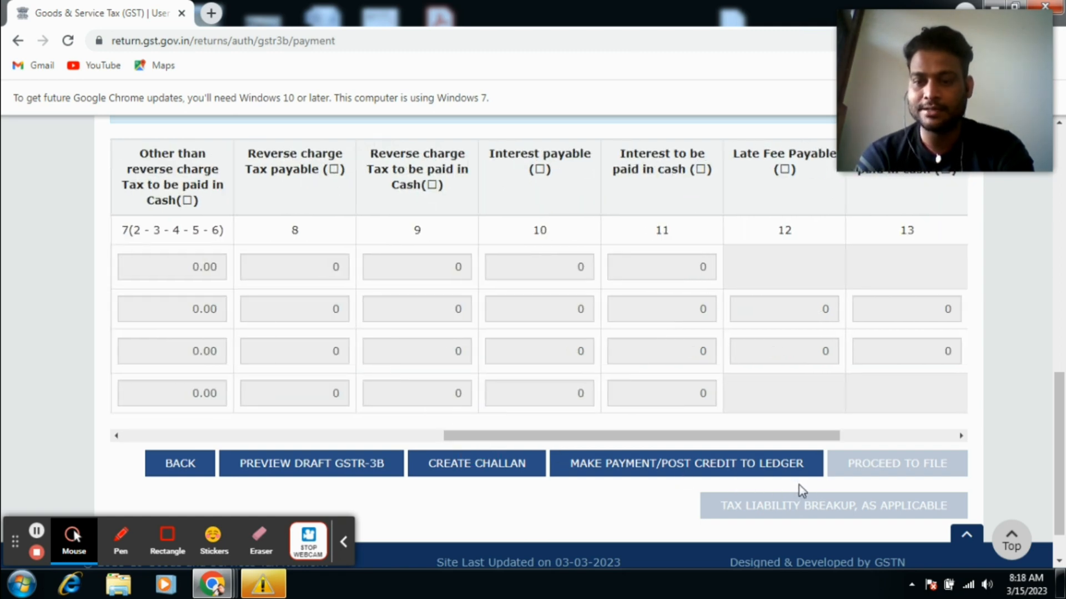
left_click_drag(709, 435, 841, 439)
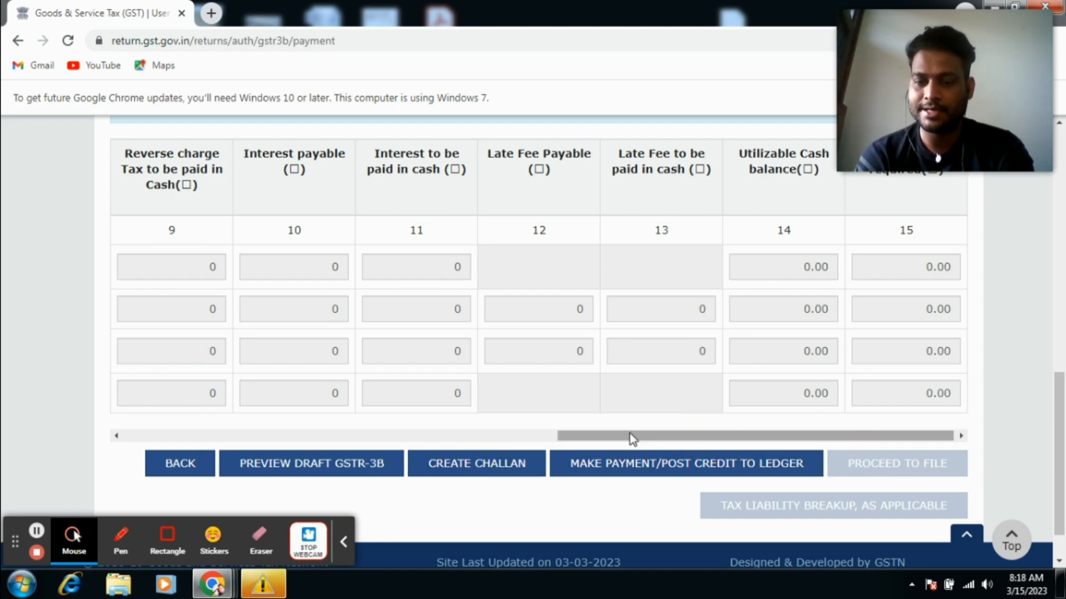
left_click_drag(632, 439, 75, 424)
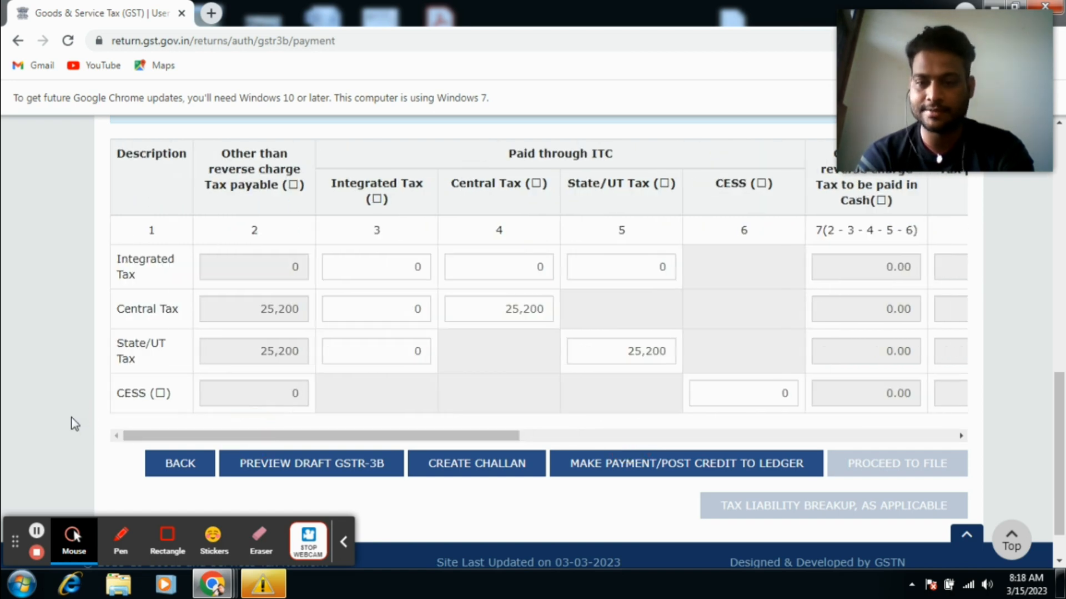
left_click(635, 475)
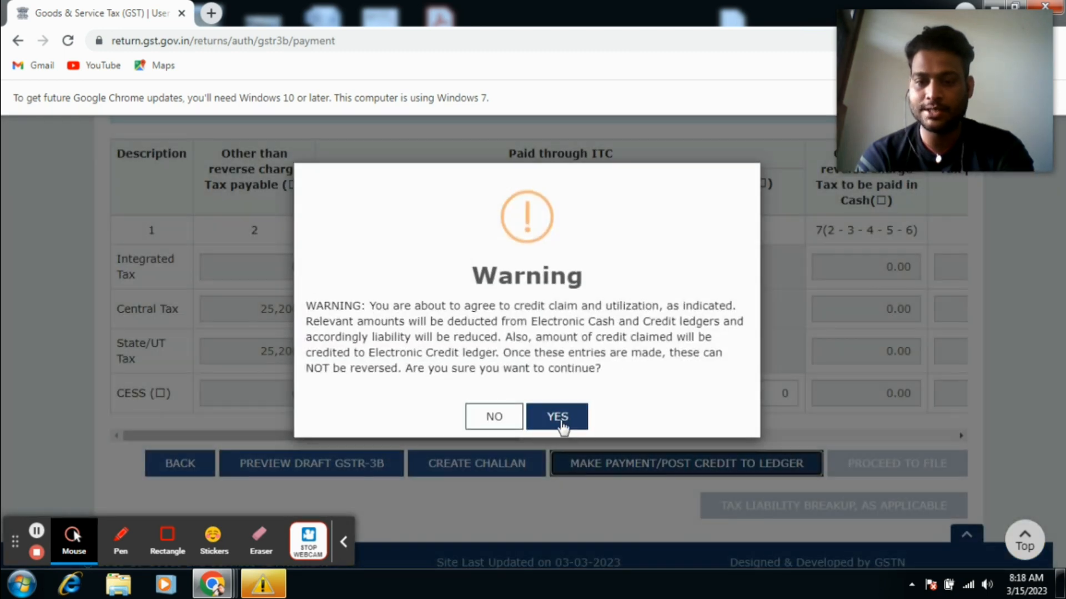
left_click(560, 425)
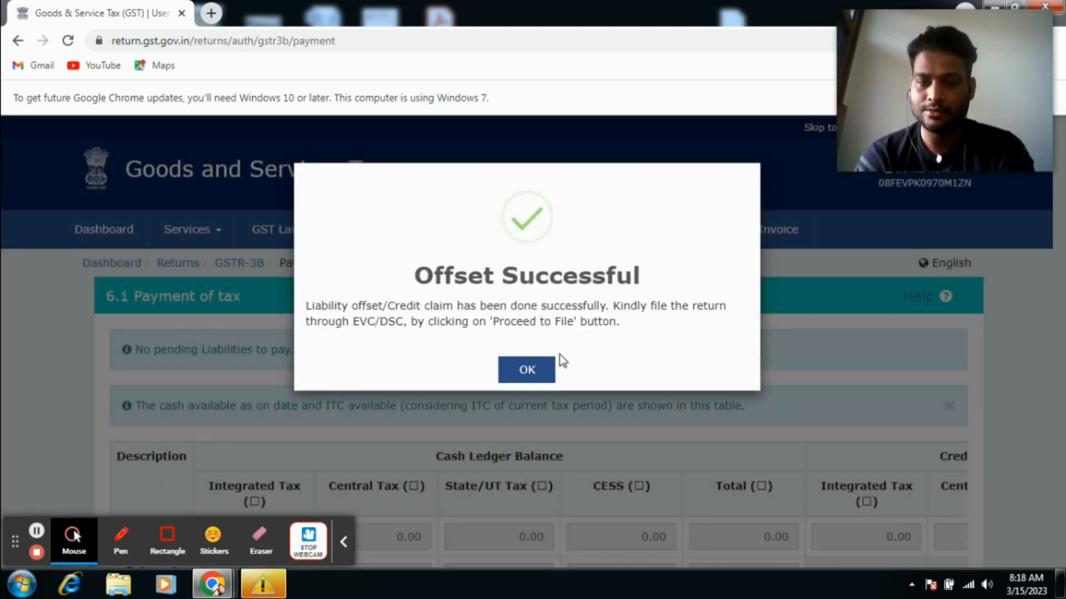
Acknowledge the successful offset message, check the tax offset table in 6.1 Payment of tax and proceed to file the return
left_click(528, 377)
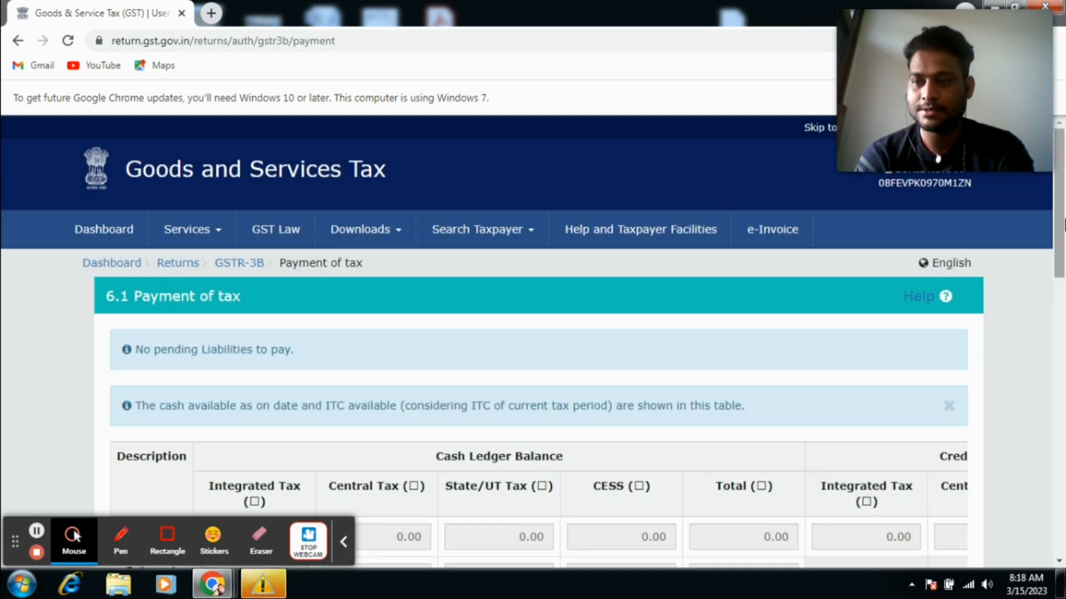
left_click_drag(1064, 228, 1057, 470)
left_click(802, 463)
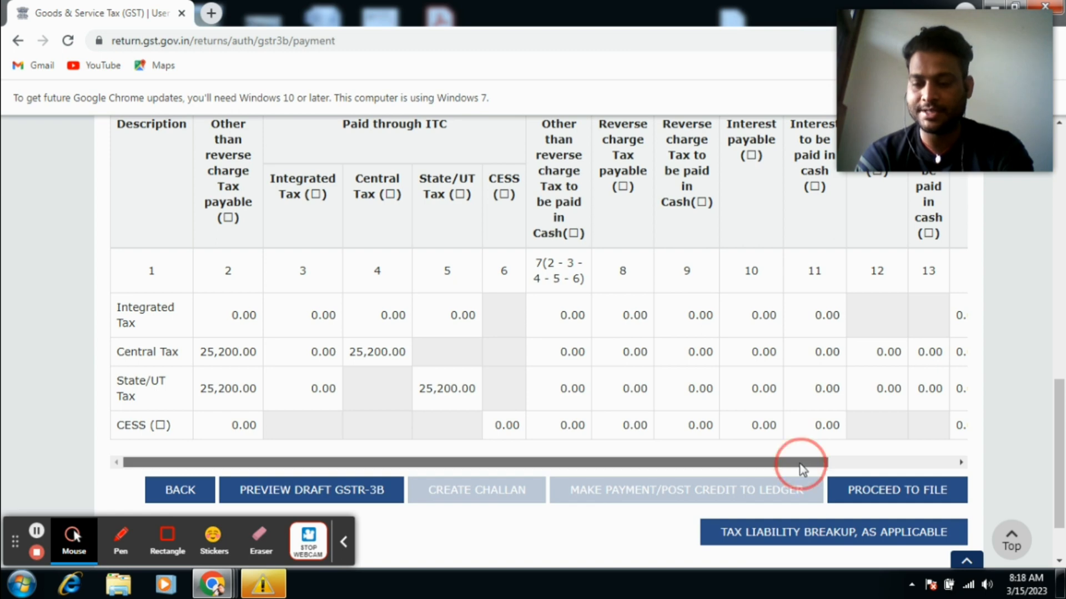
left_click_drag(802, 469, 878, 467)
left_click(878, 490)
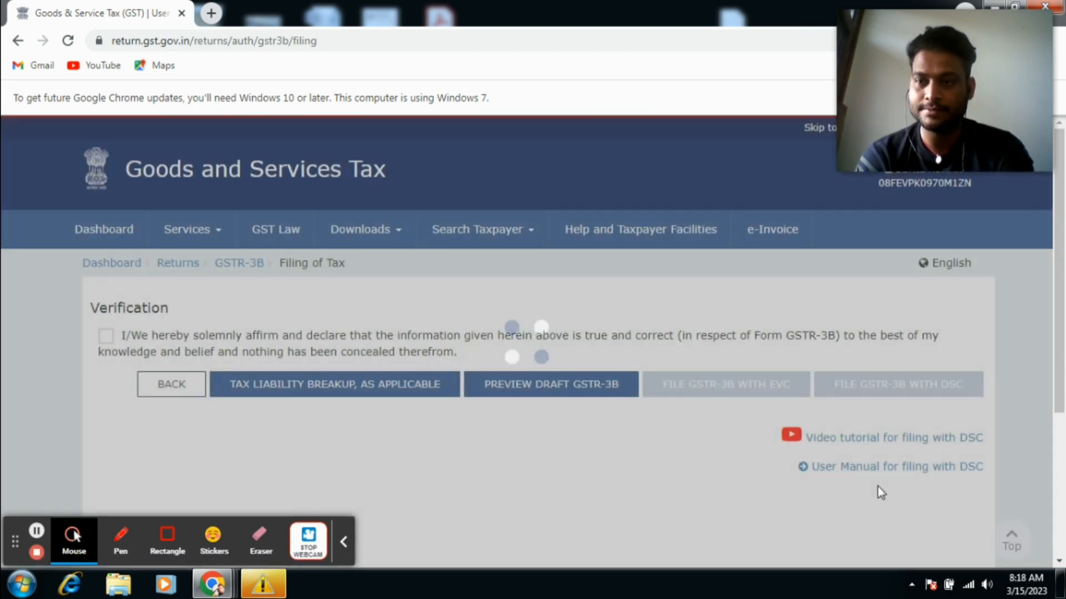
Accept the verification declaration for Form GSTR-3B and choose the taxpayer's name as authorised signatory
left_click_drag(1064, 334, 1064, 401)
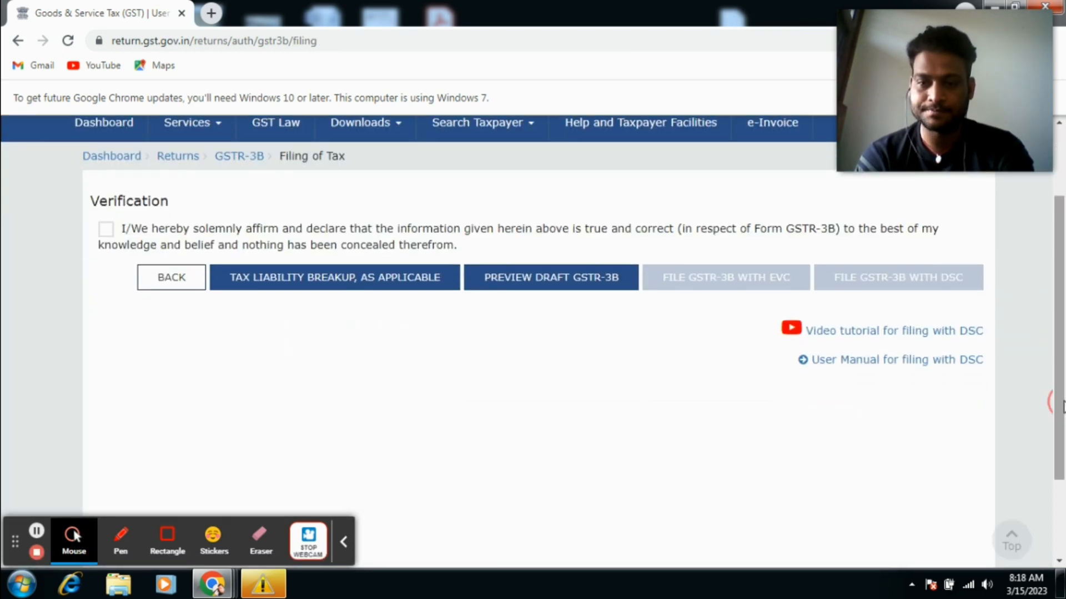
left_click(106, 229)
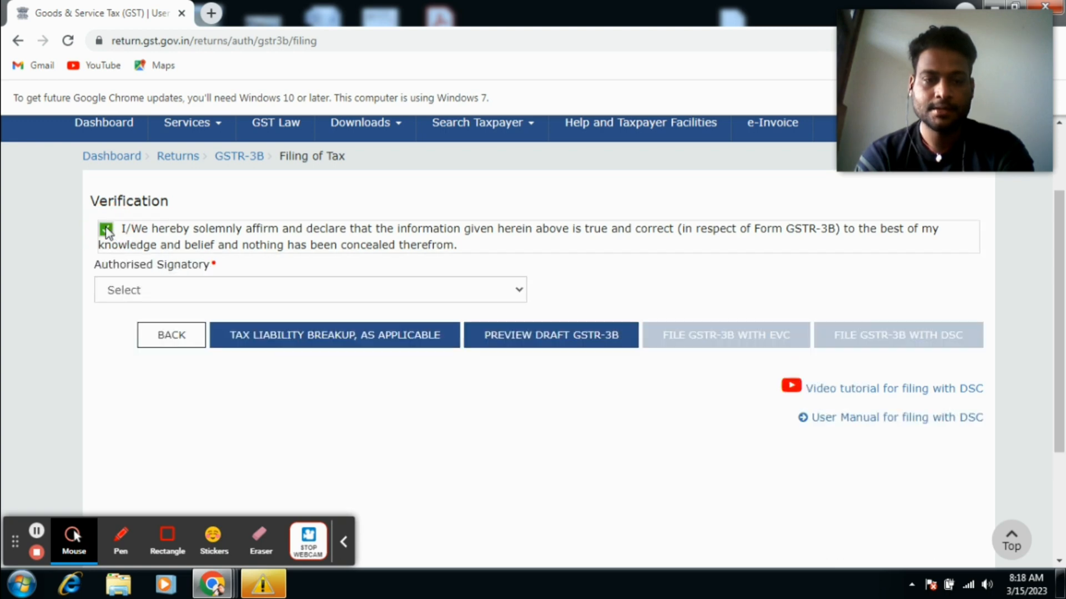
left_click(123, 296)
left_click(146, 325)
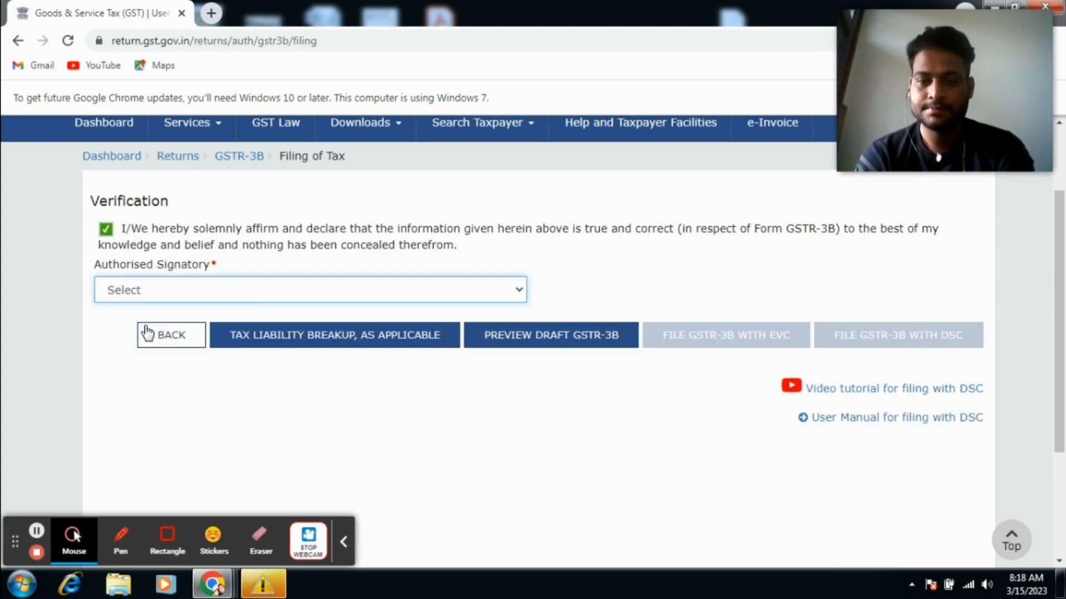
File GSTR-3B with EVC and begin filling in the one-time password for validation
left_click(732, 346)
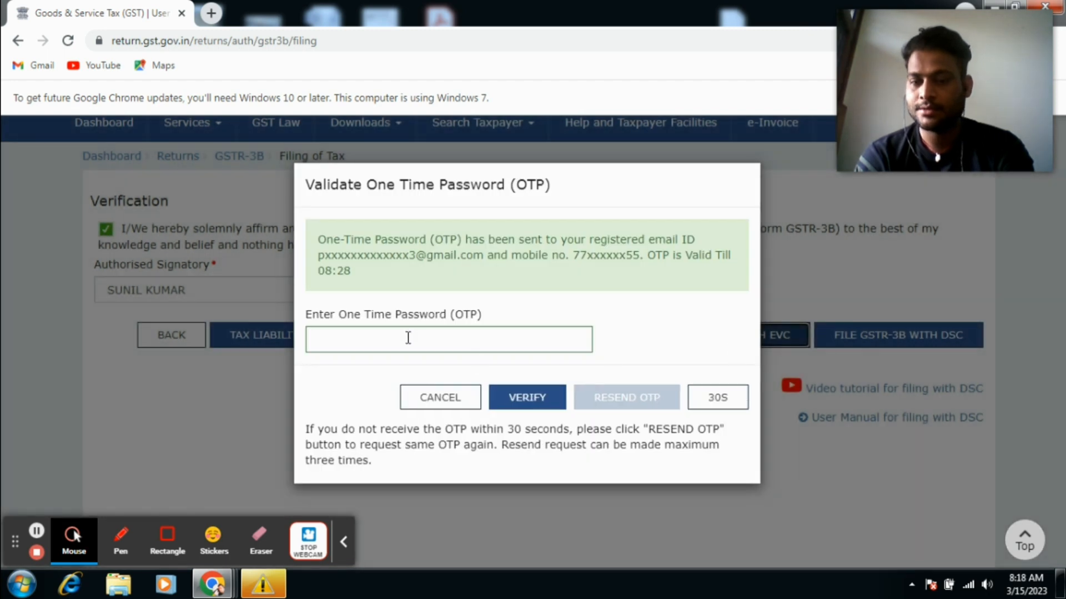
left_click(408, 337)
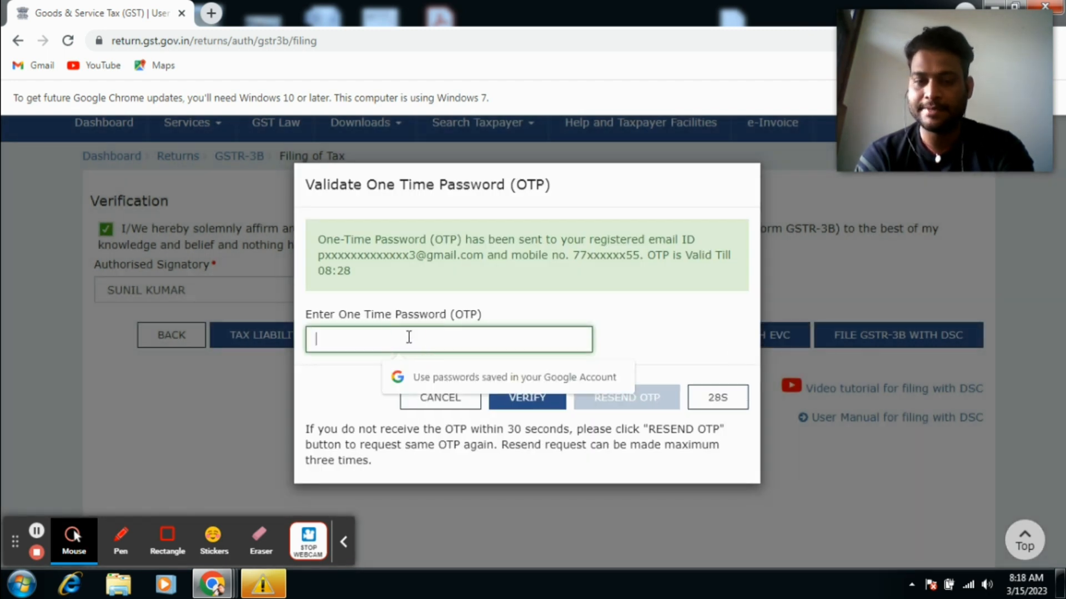